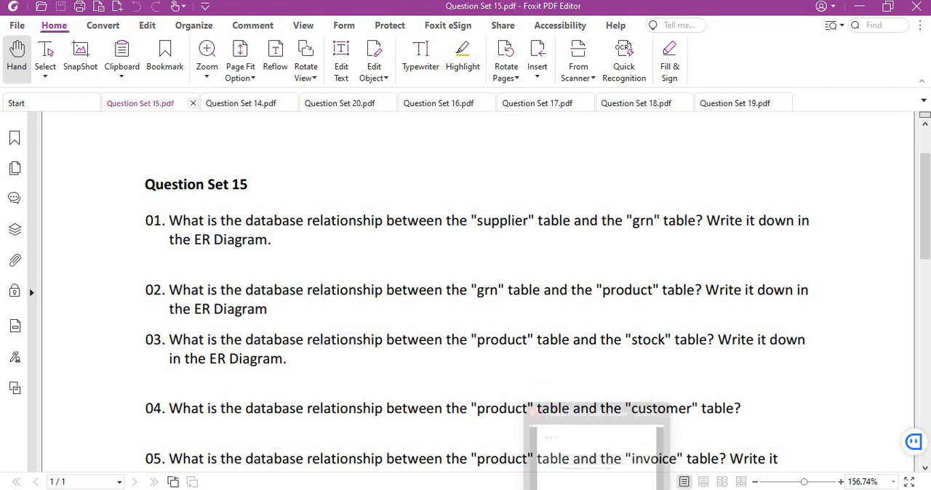
Switch to MySQL Workbench and rearrange the EER diagram, placing grn beside supplier and product, stock and invoice in a row beneath.
{"action": "left_click", "coordinate": [654, 489]}
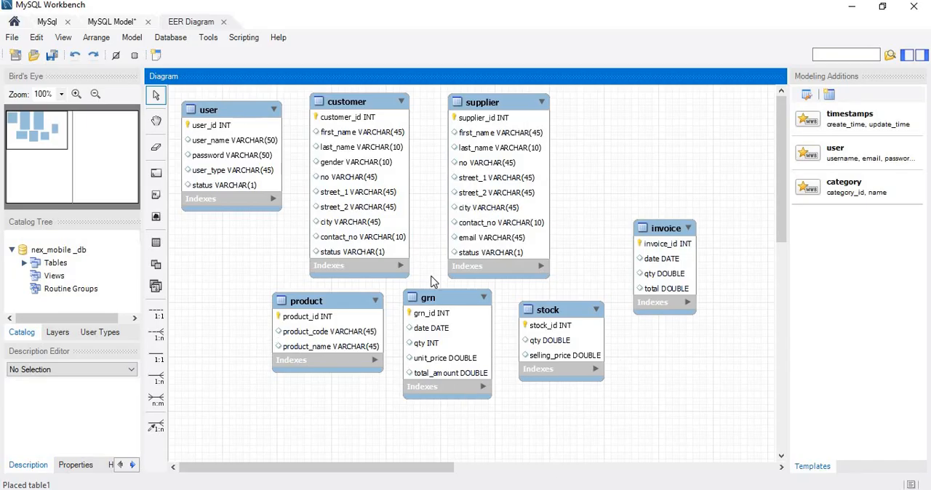
{"action": "left_click_drag", "start_coordinate": [354, 325], "coordinate": [260, 341]}
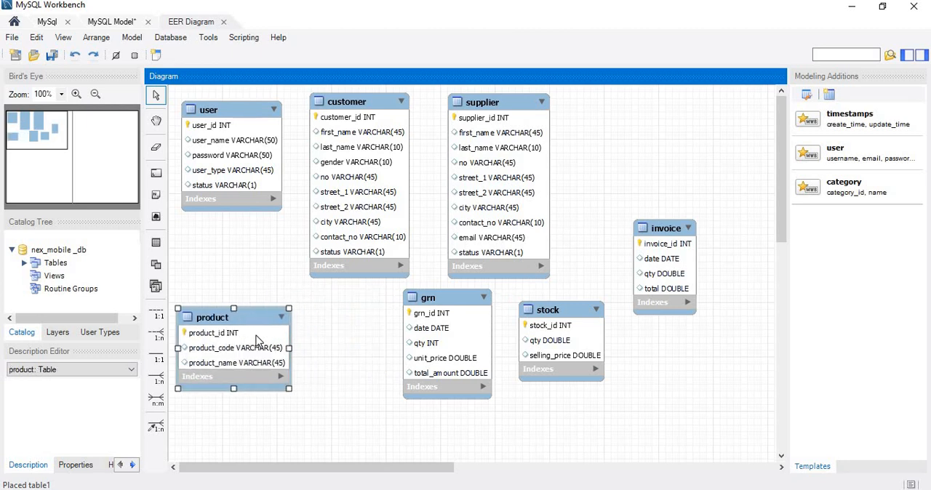
{"action": "left_click_drag", "start_coordinate": [439, 318], "coordinate": [669, 161]}
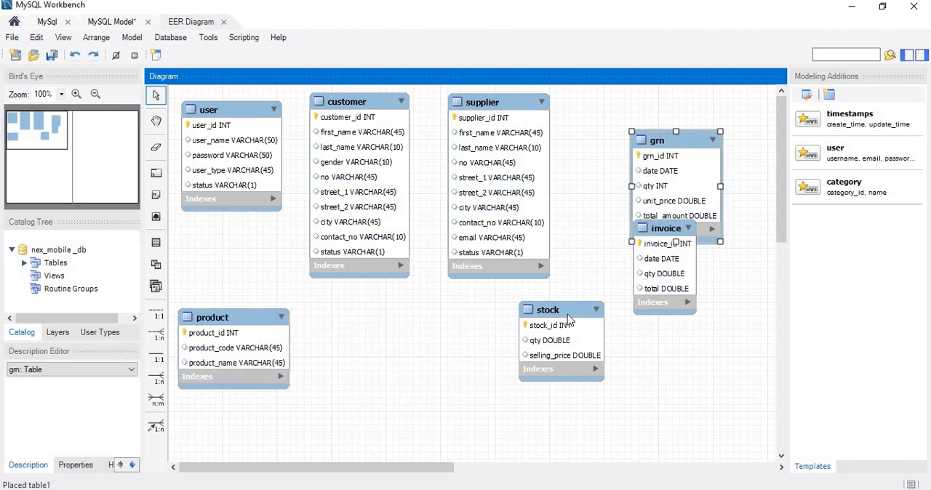
{"action": "left_click_drag", "start_coordinate": [560, 331], "coordinate": [413, 362]}
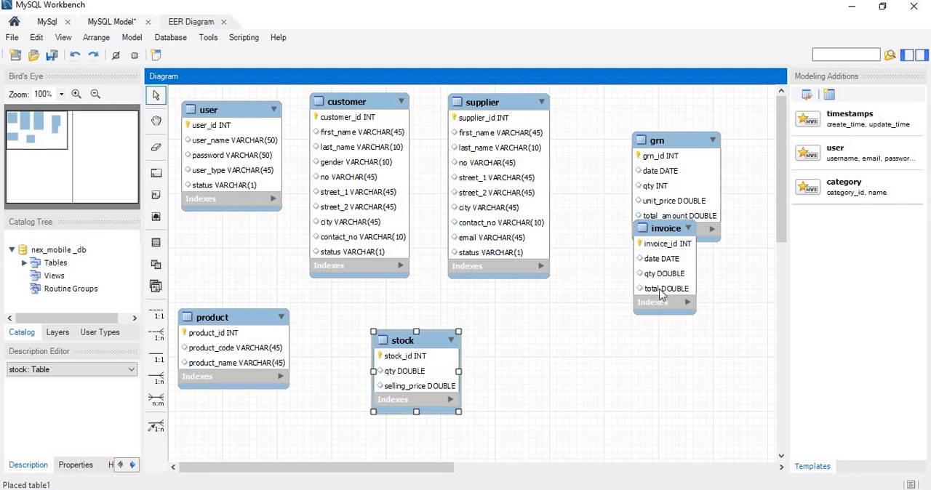
{"action": "left_click_drag", "start_coordinate": [658, 305], "coordinate": [542, 408]}
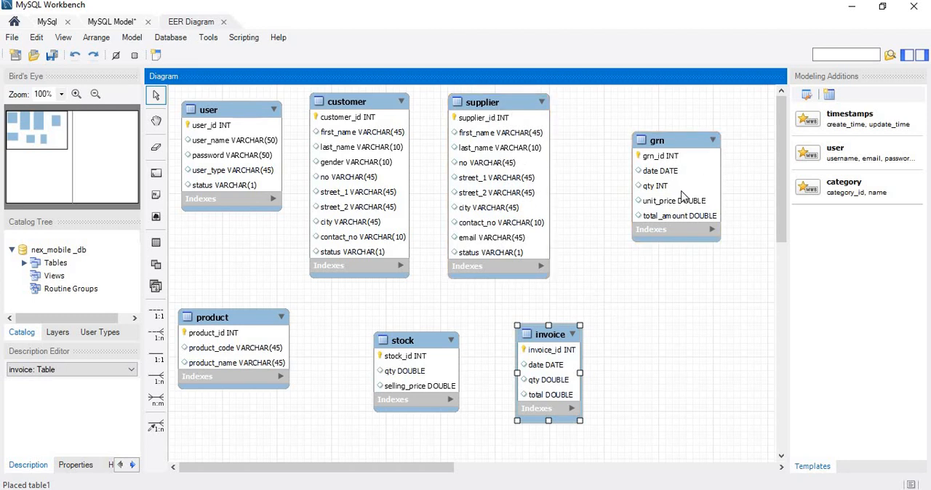
Create a 1:n non-identifying relationship with grn as the foreign key table and supplier as the referenced table.
{"action": "left_click", "coordinate": [159, 340]}
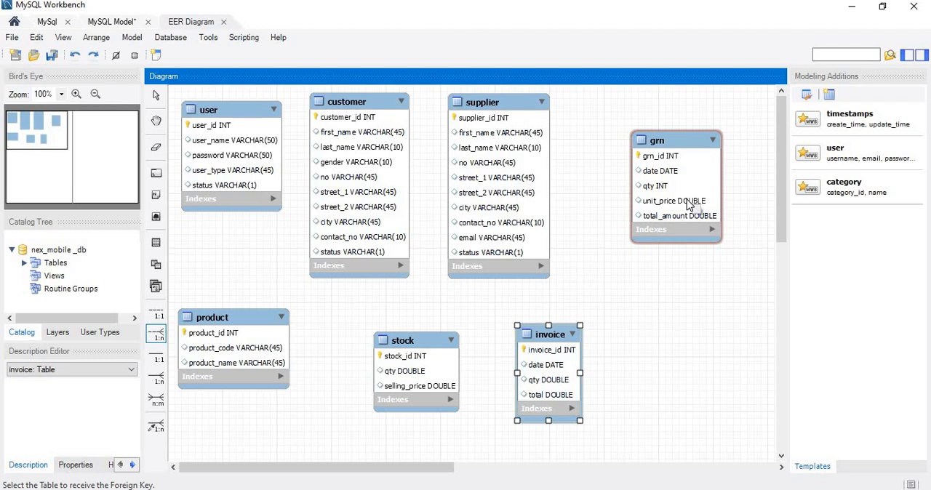
{"action": "left_click", "coordinate": [662, 210]}
{"action": "left_click", "coordinate": [531, 219]}
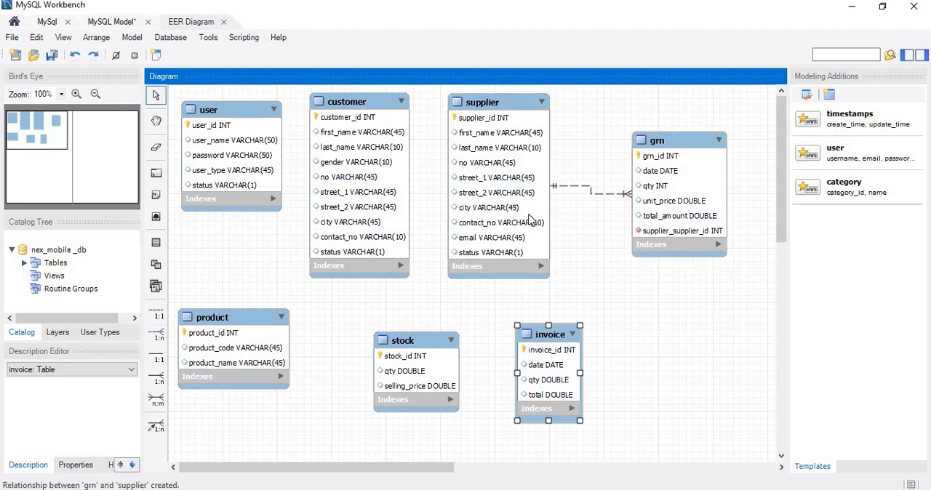
{"action": "left_click", "coordinate": [682, 291]}
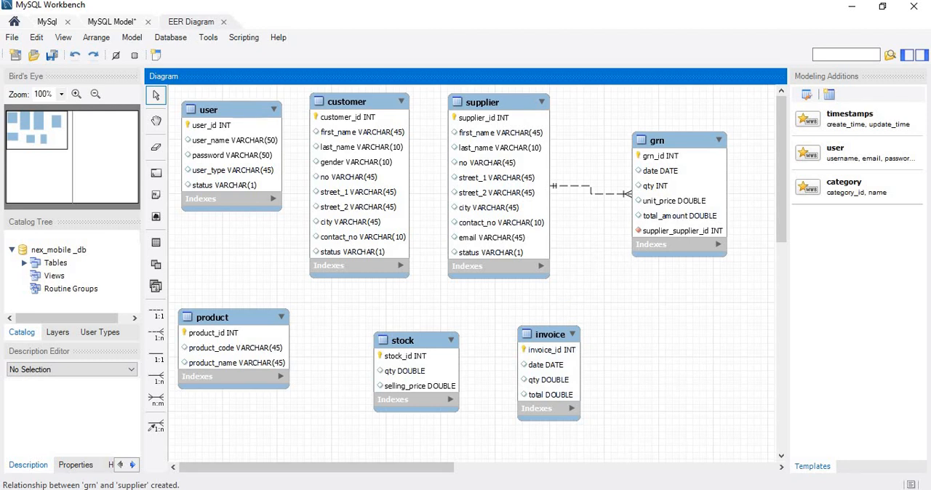
Consult question 02 in Foxit PDF Editor, and in MySQL Workbench create a 1:n non-identifying relationship from product (foreign key table) to grn.
{"action": "left_click", "coordinate": [635, 465]}
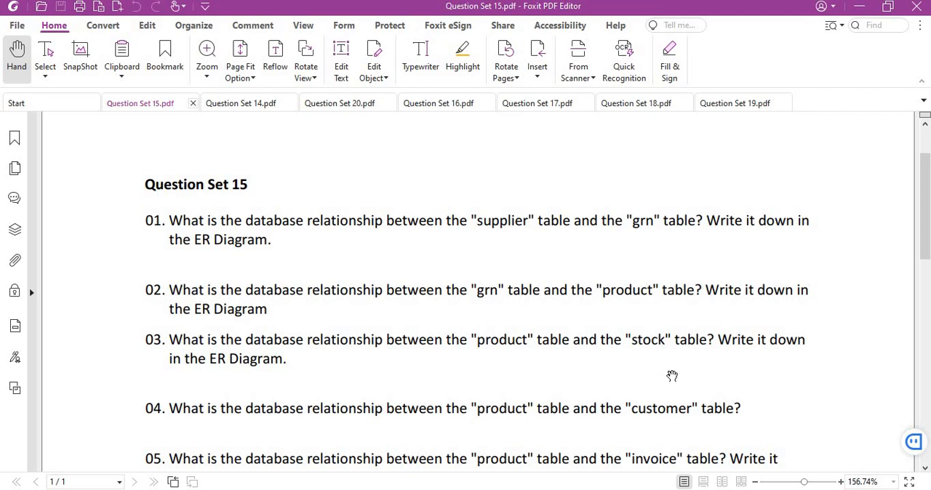
{"action": "key", "text": "alt+Tab"}
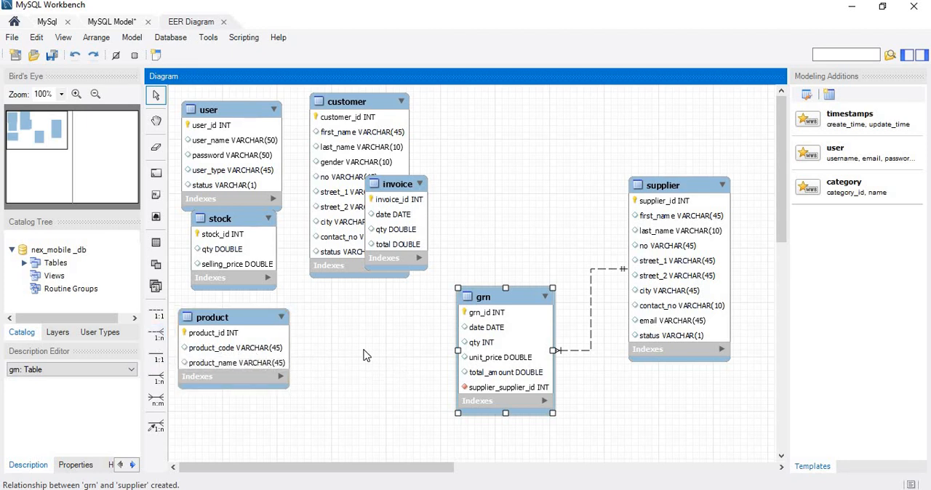
{"action": "key", "text": "2"}
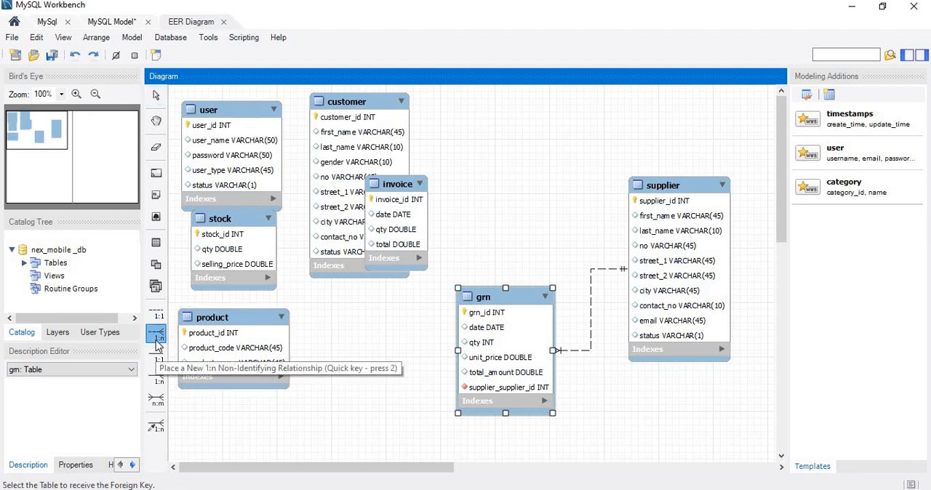
{"action": "left_click", "coordinate": [243, 349]}
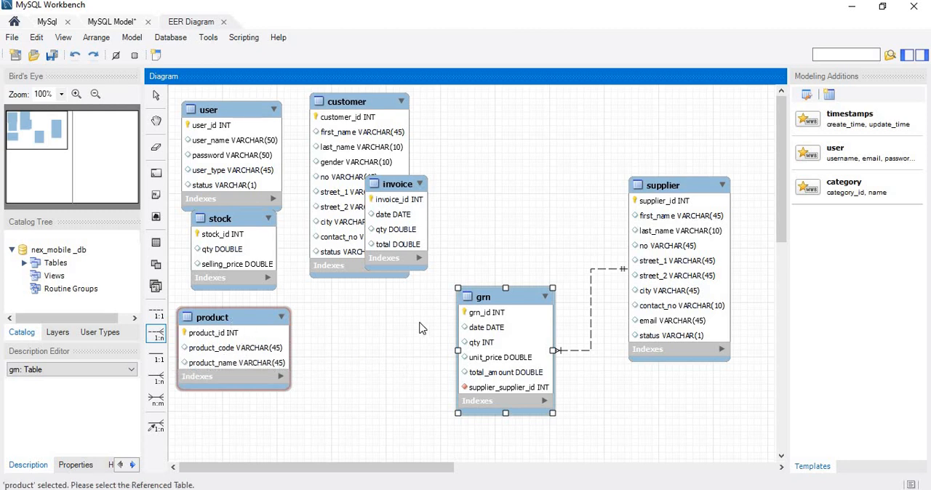
{"action": "left_click", "coordinate": [499, 329]}
{"action": "left_click_drag", "start_coordinate": [280, 396], "coordinate": [314, 423]}
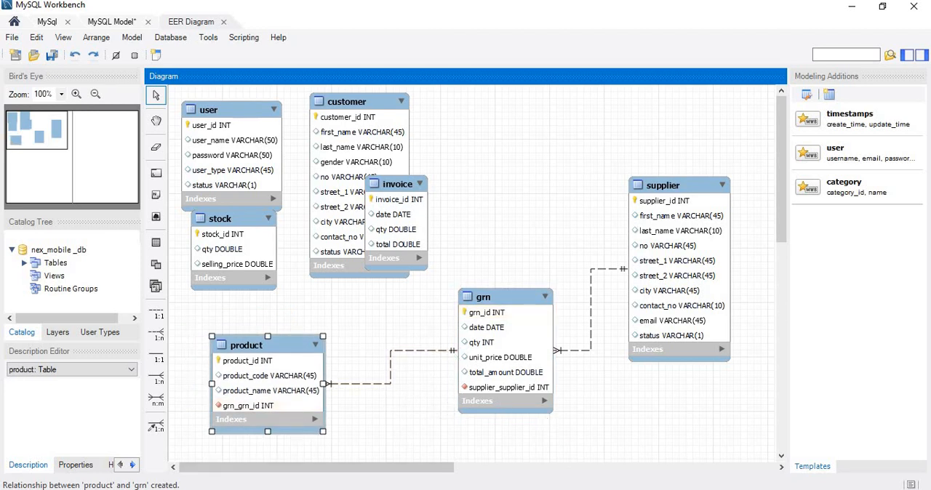
Read question 03 of Question Set 15 in Foxit PDF Editor and return to MySQL Workbench.
{"action": "key", "text": "alt+Tab"}
{"action": "scroll", "coordinate": [625, 401], "scroll_direction": "down", "scroll_amount": 2}
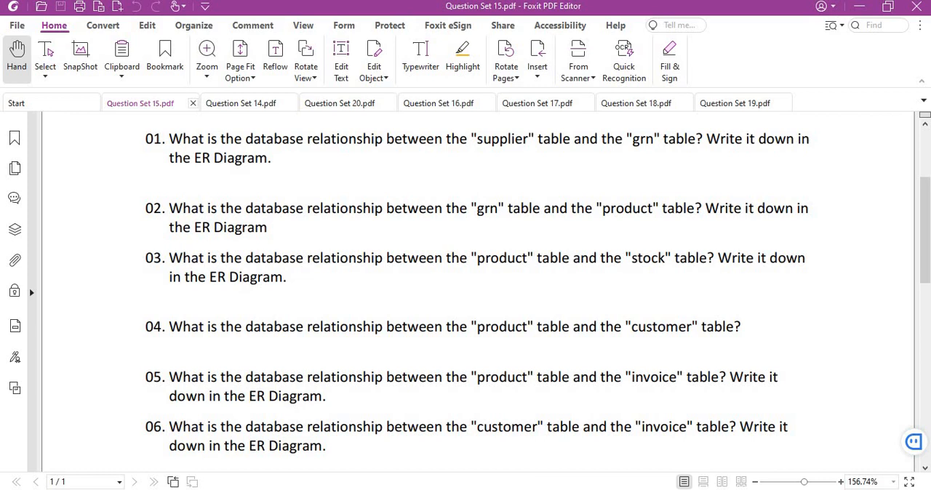
{"action": "mouse_move", "coordinate": [676, 455]}
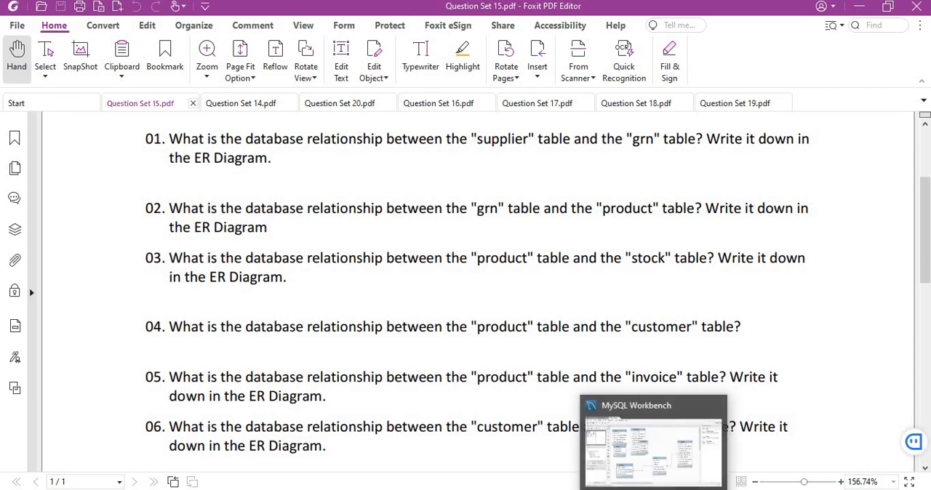
{"action": "left_click", "coordinate": [642, 451]}
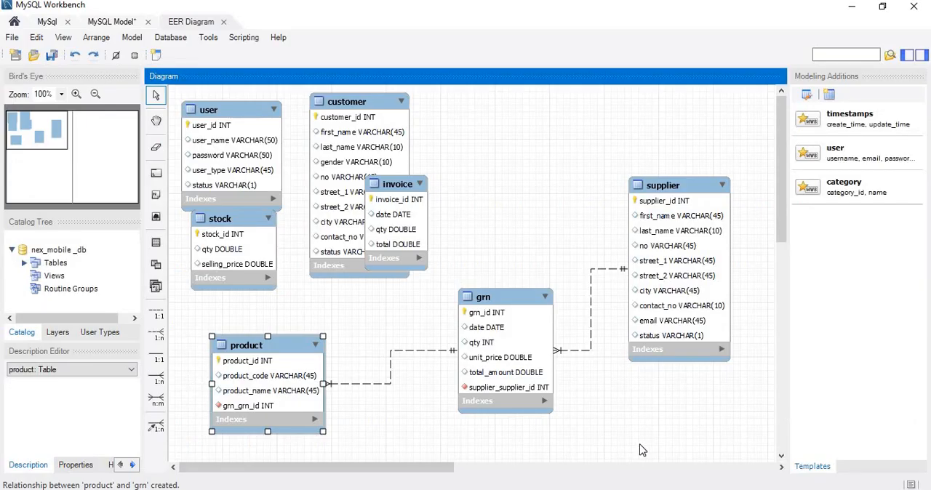
Rearrange the supplier, grn, product and stock tables so that stock sits beside product with space for a connector.
{"action": "left_click_drag", "start_coordinate": [218, 252], "coordinate": [225, 280]}
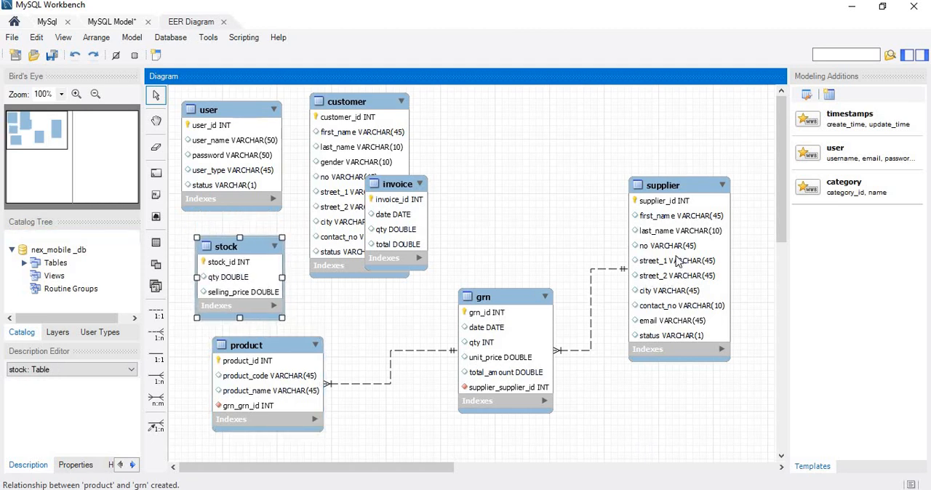
{"action": "left_click_drag", "start_coordinate": [712, 191], "coordinate": [745, 110]}
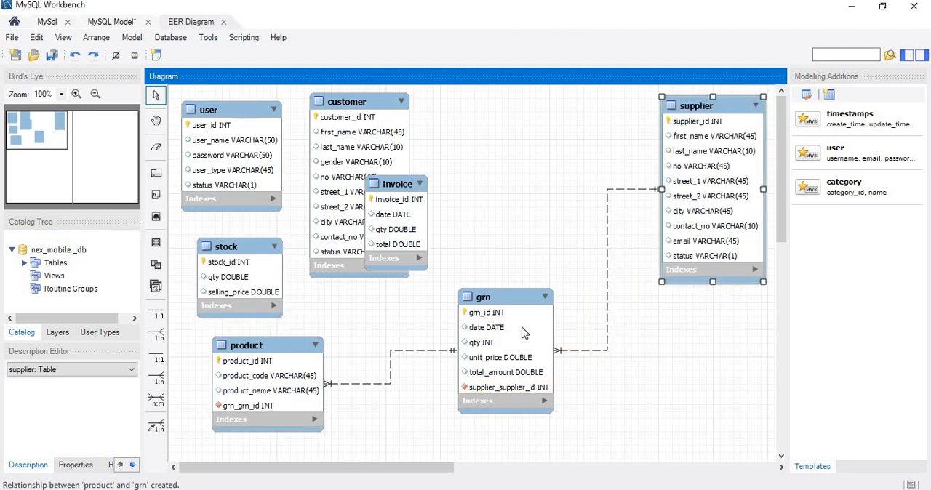
{"action": "left_click_drag", "start_coordinate": [516, 330], "coordinate": [603, 280]}
{"action": "left_click_drag", "start_coordinate": [309, 370], "coordinate": [455, 360]}
{"action": "left_click_drag", "start_coordinate": [270, 276], "coordinate": [275, 348]}
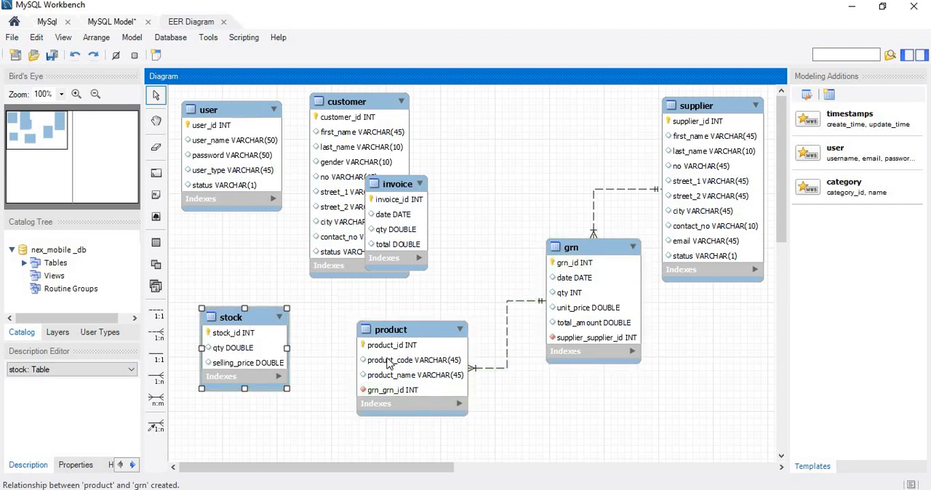
Create a 1:n non-identifying relationship with product as the foreign key table and stock as the referenced table.
{"action": "left_click", "coordinate": [415, 374]}
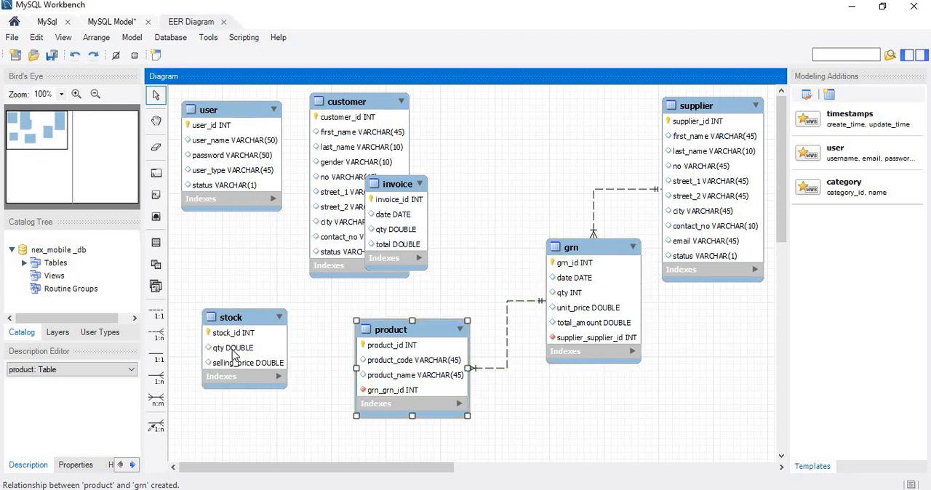
{"action": "left_click", "coordinate": [489, 274]}
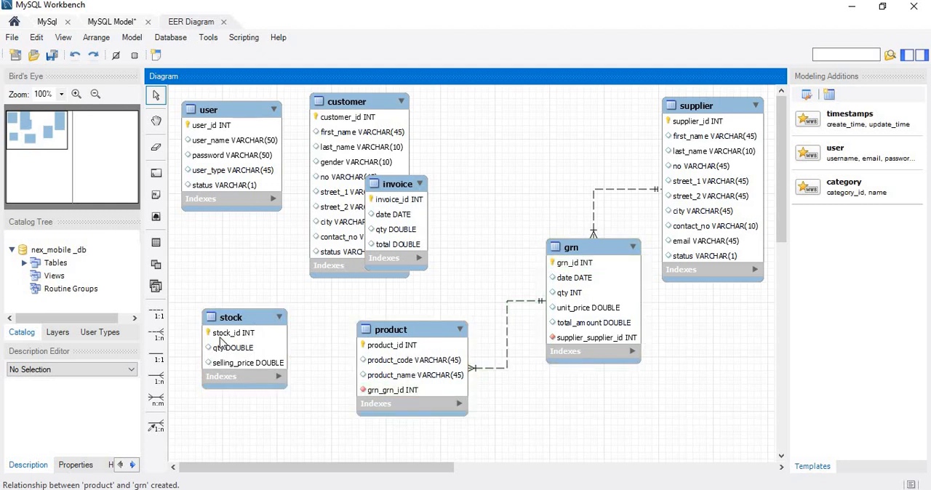
{"action": "left_click", "coordinate": [157, 336]}
{"action": "left_click", "coordinate": [157, 336]}
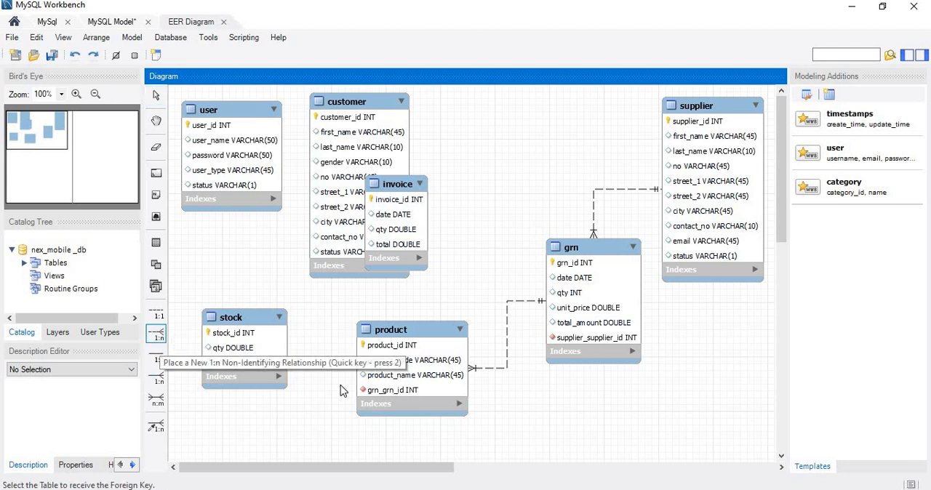
{"action": "left_click", "coordinate": [418, 369]}
{"action": "left_click", "coordinate": [261, 363]}
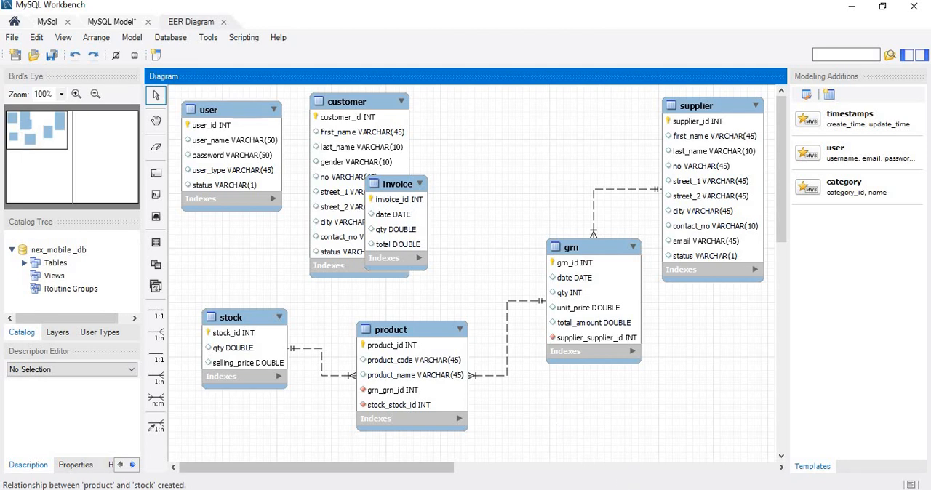
Read question 04 of Question Set 15 in Foxit PDF Editor and return to MySQL Workbench.
{"action": "left_click", "coordinate": [625, 489]}
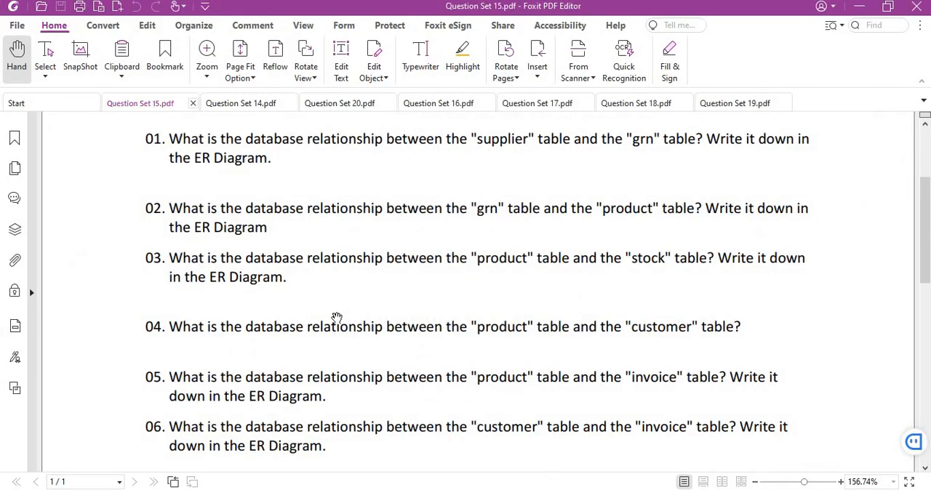
{"action": "scroll", "coordinate": [370, 336], "scroll_direction": "down", "scroll_amount": 1}
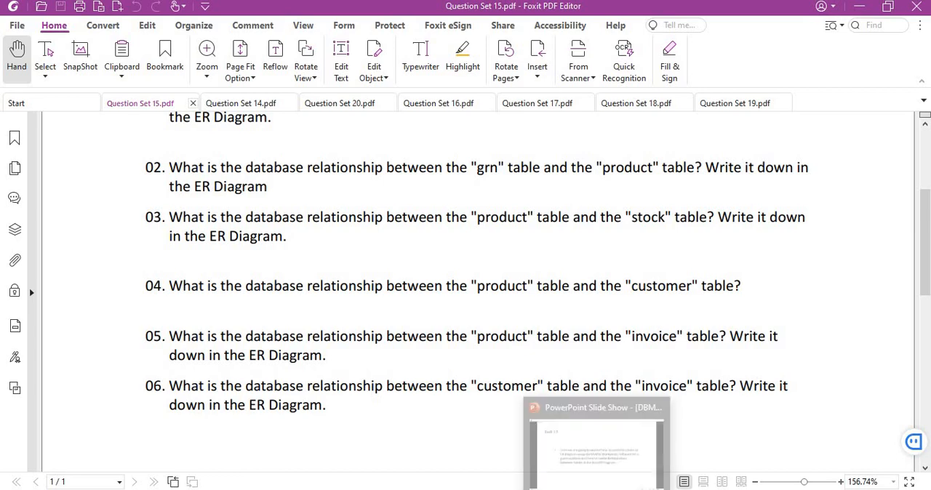
{"action": "left_click", "coordinate": [598, 488]}
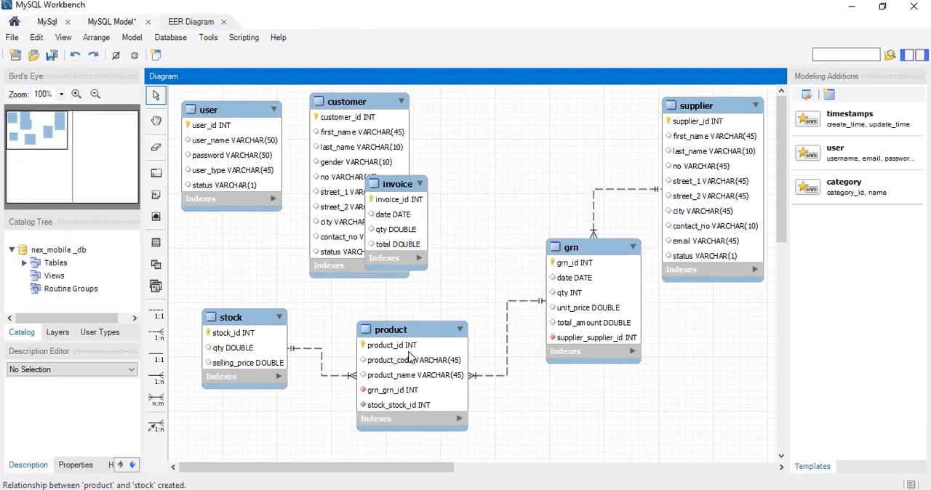
Separate the overlapping invoice and customer tables, placing customer above product and invoice near the user table.
{"action": "left_click_drag", "start_coordinate": [383, 231], "coordinate": [281, 230]}
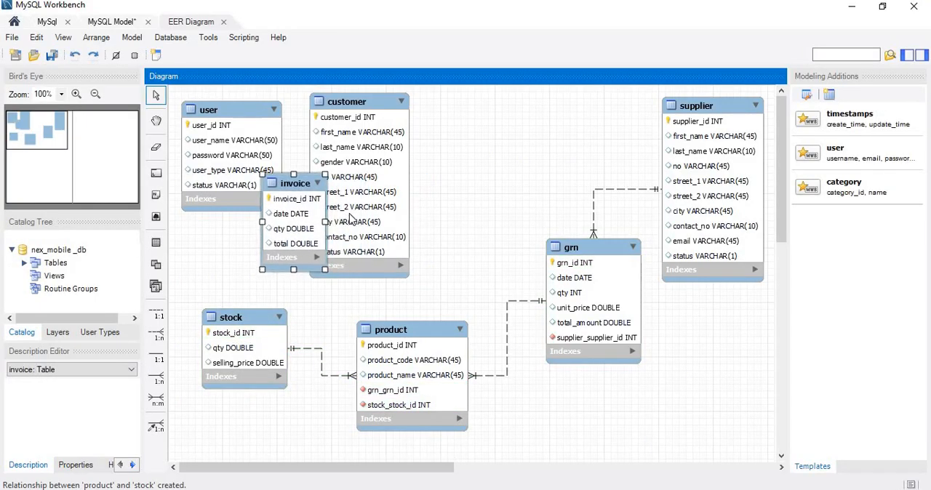
{"action": "left_click_drag", "start_coordinate": [353, 218], "coordinate": [460, 208]}
{"action": "left_click", "coordinate": [541, 195]}
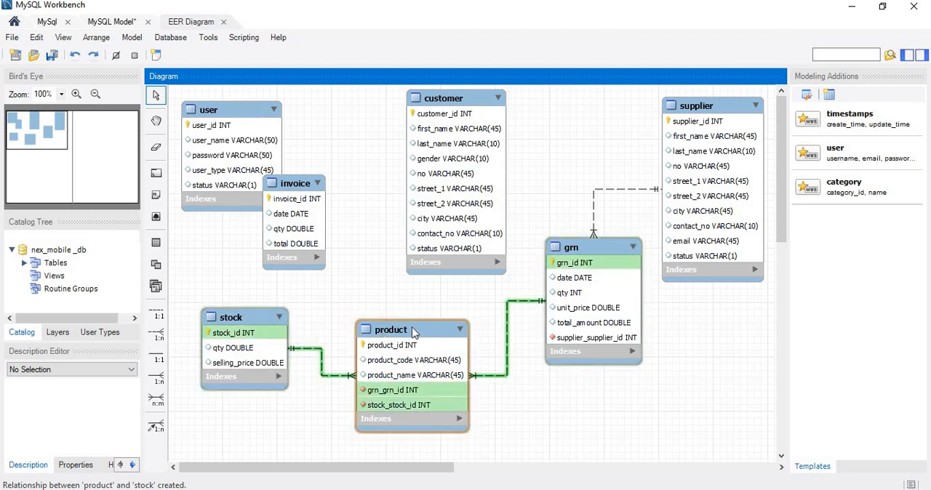
Create a 1:n non-identifying relationship with product as the foreign key table and customer as the referenced table.
{"action": "left_click", "coordinate": [465, 221]}
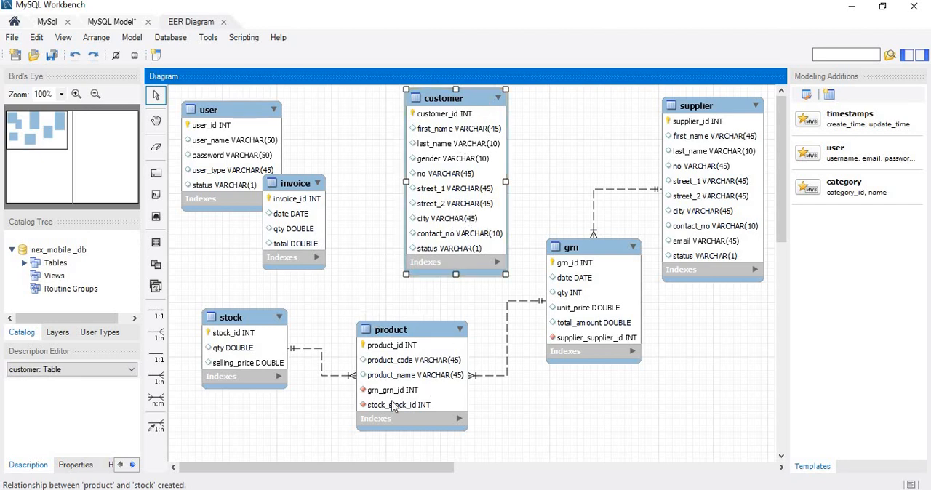
{"action": "left_click", "coordinate": [381, 224]}
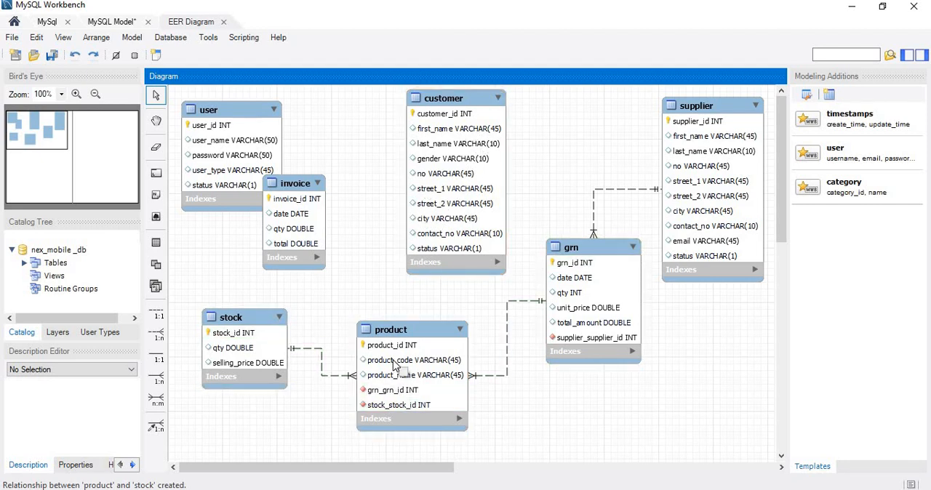
{"action": "left_click", "coordinate": [158, 336]}
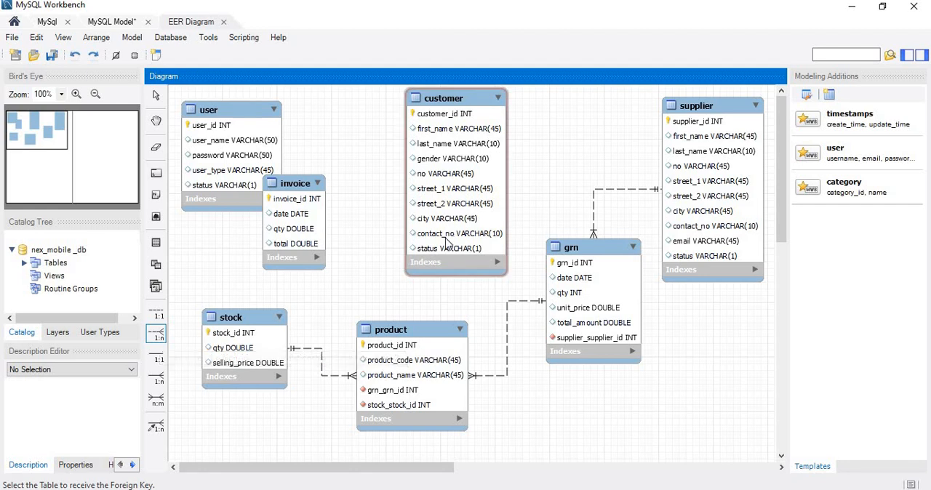
{"action": "left_click", "coordinate": [412, 364]}
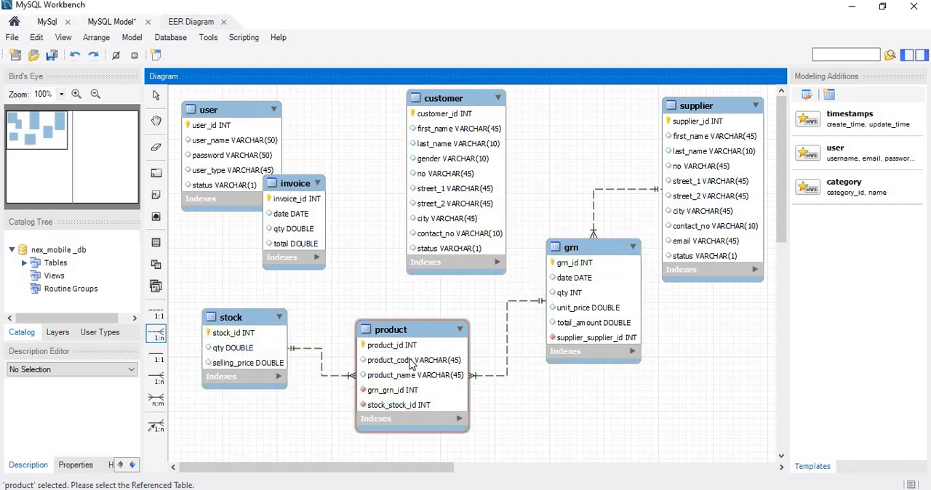
{"action": "left_click", "coordinate": [444, 238]}
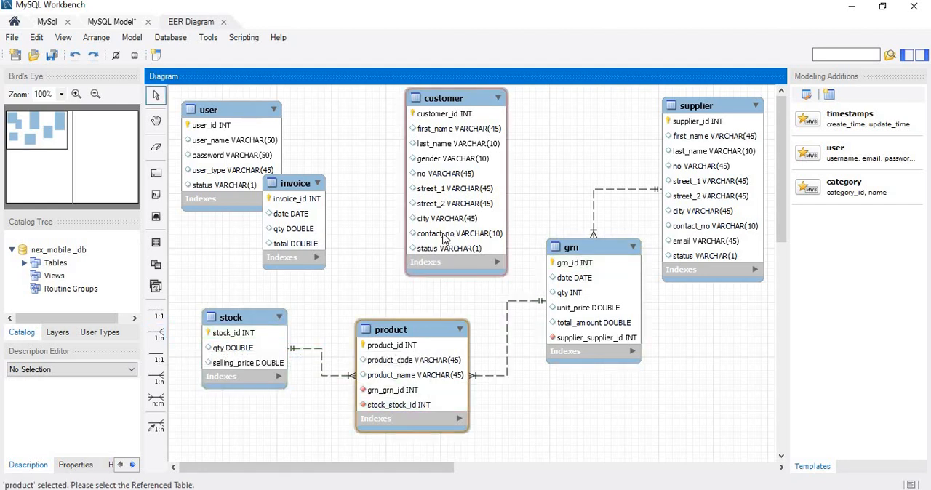
{"action": "left_click", "coordinate": [444, 239]}
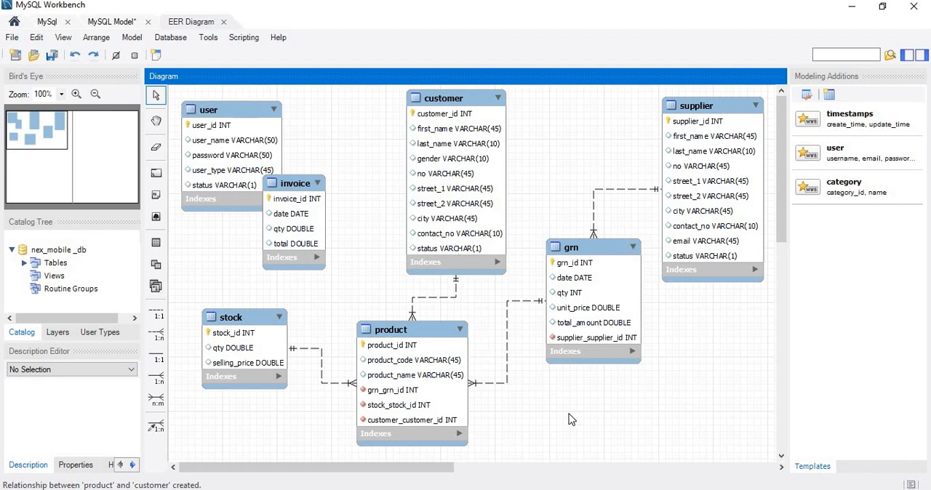
Read question 05 of Question Set 15 in Foxit PDF Editor, and back in MySQL Workbench move the invoice table clear of the user table.
{"action": "key", "text": "alt+Tab"}
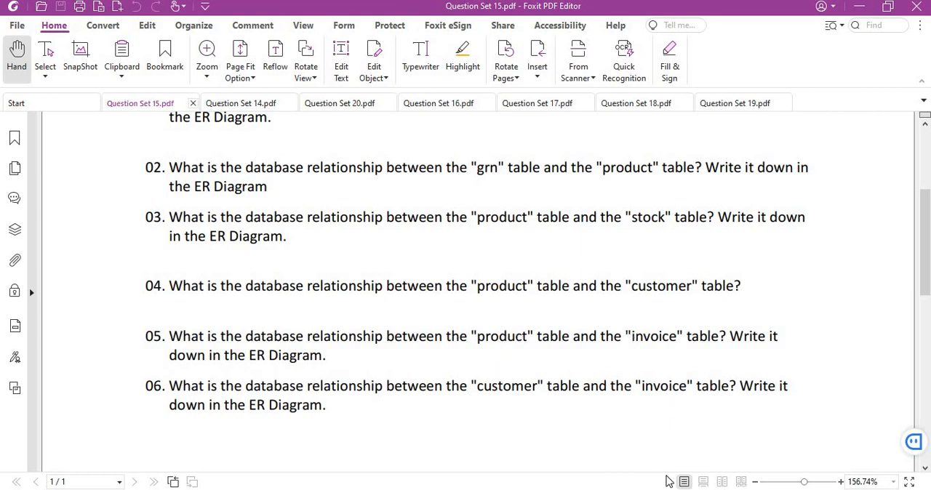
{"action": "key", "text": "alt+Tab"}
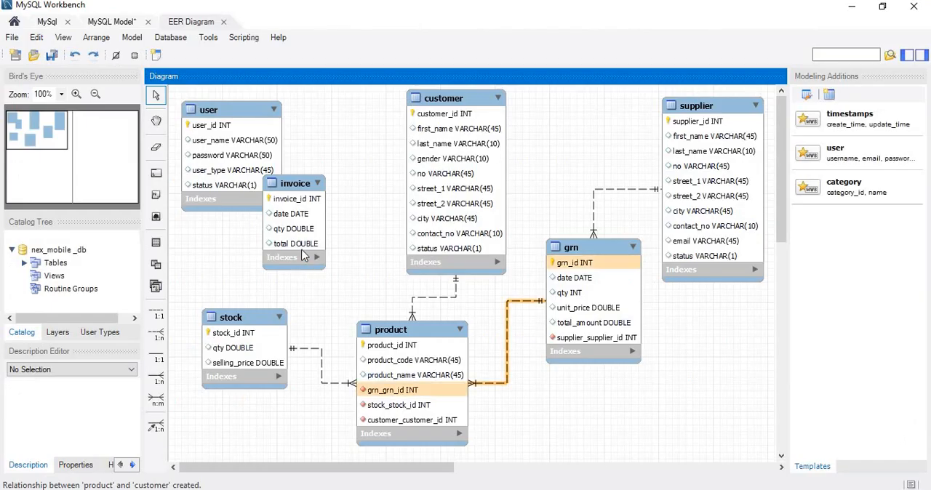
{"action": "left_click_drag", "start_coordinate": [320, 259], "coordinate": [366, 262]}
{"action": "left_click", "coordinate": [371, 294]}
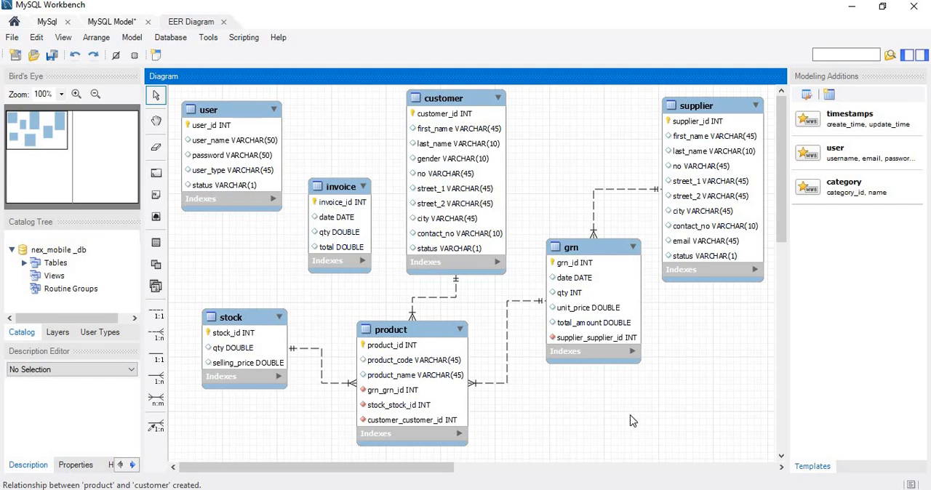
Create a 1:n non-identifying relationship with product as the foreign key table and invoice as the referenced table, and move invoice slightly up.
{"action": "left_click", "coordinate": [158, 340]}
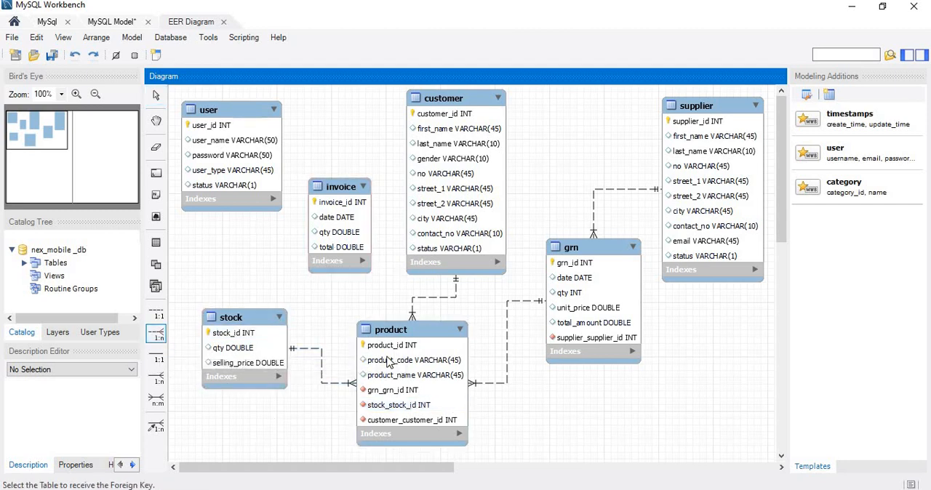
{"action": "left_click", "coordinate": [385, 360]}
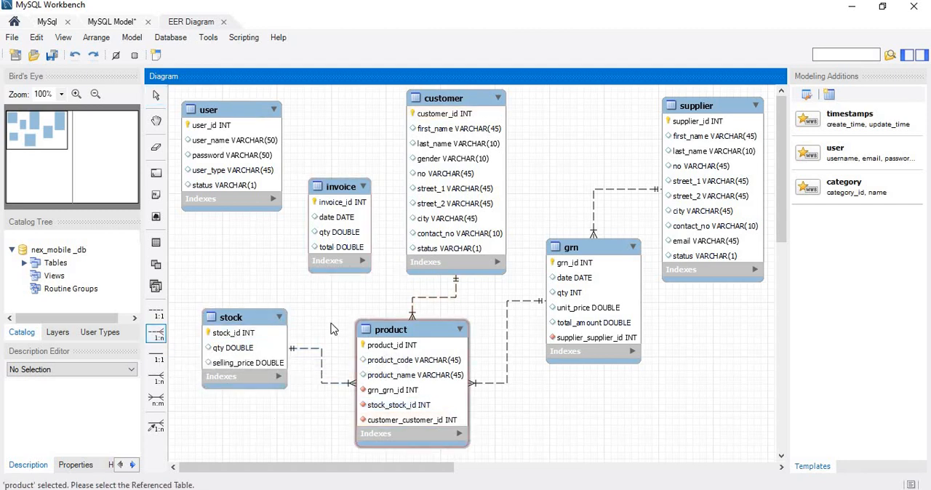
{"action": "left_click", "coordinate": [336, 242]}
{"action": "left_click_drag", "start_coordinate": [339, 227], "coordinate": [329, 204]}
{"action": "left_click", "coordinate": [553, 394]}
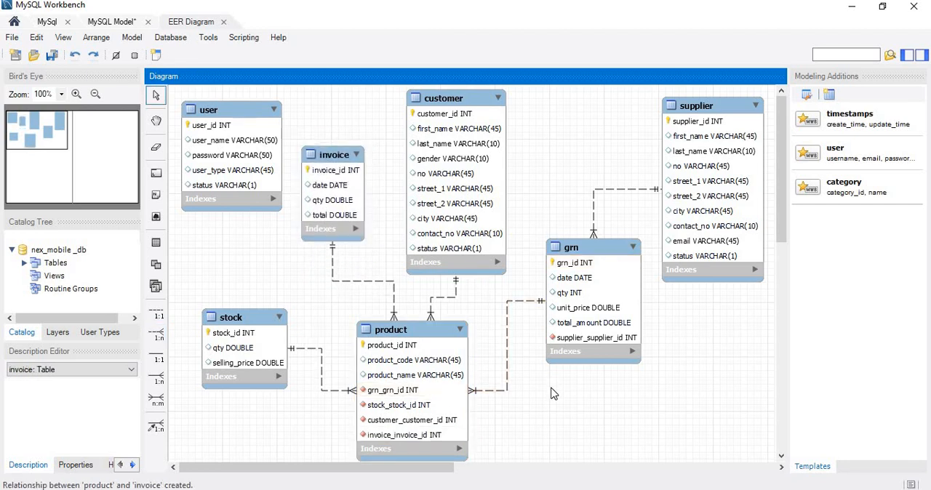
Read question 06 of Question Set 15 in Foxit PDF Editor and return to MySQL Workbench.
{"action": "key", "text": "alt+Tab"}
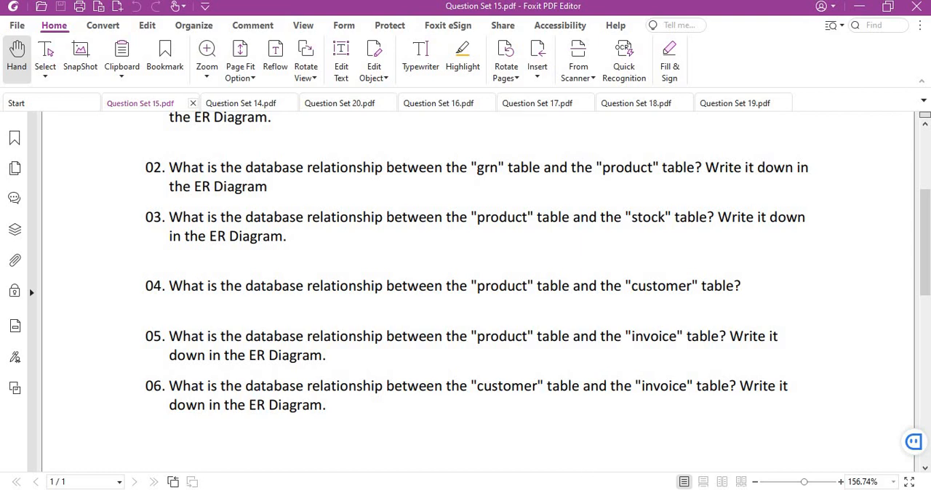
{"action": "mouse_move", "coordinate": [596, 489]}
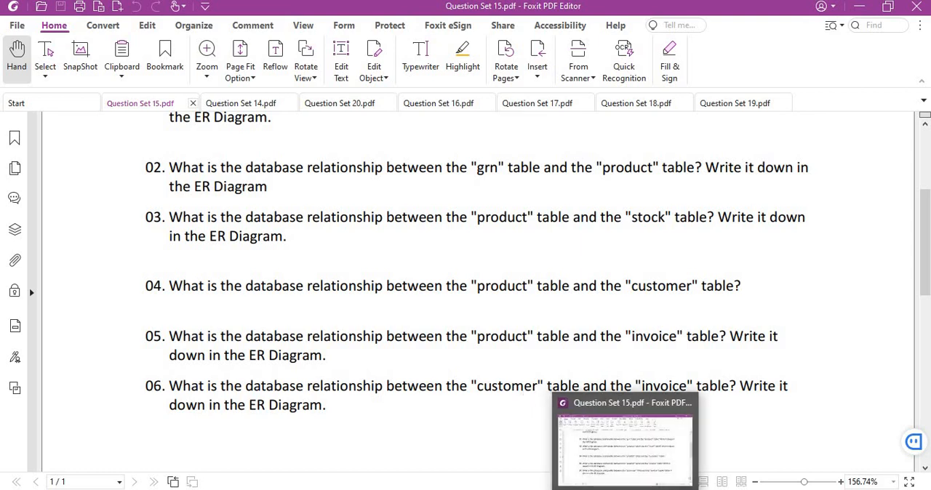
{"action": "left_click", "coordinate": [636, 489]}
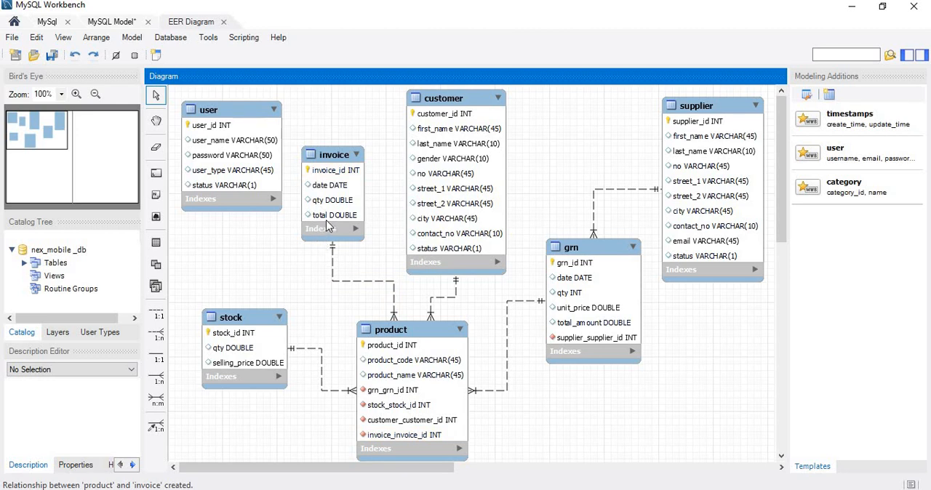
Move the invoice table down towards stock and shift the customer table away from it to widen the gap between them.
{"action": "left_click_drag", "start_coordinate": [326, 221], "coordinate": [314, 277]}
{"action": "left_click", "coordinate": [219, 254]}
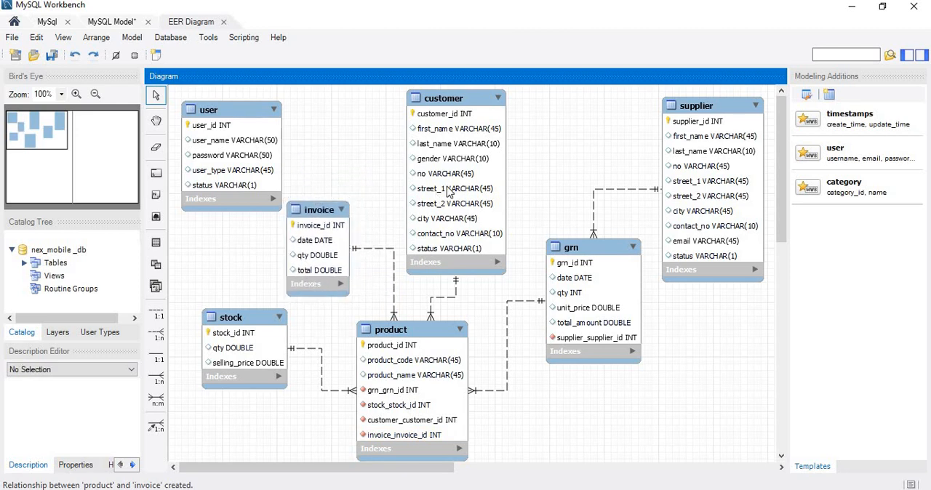
{"action": "left_click_drag", "start_coordinate": [455, 191], "coordinate": [484, 190]}
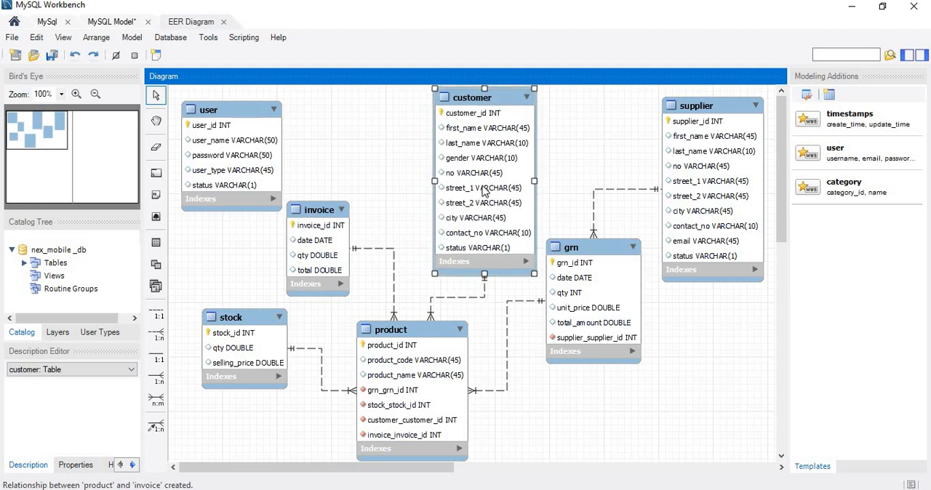
{"action": "left_click", "coordinate": [405, 191]}
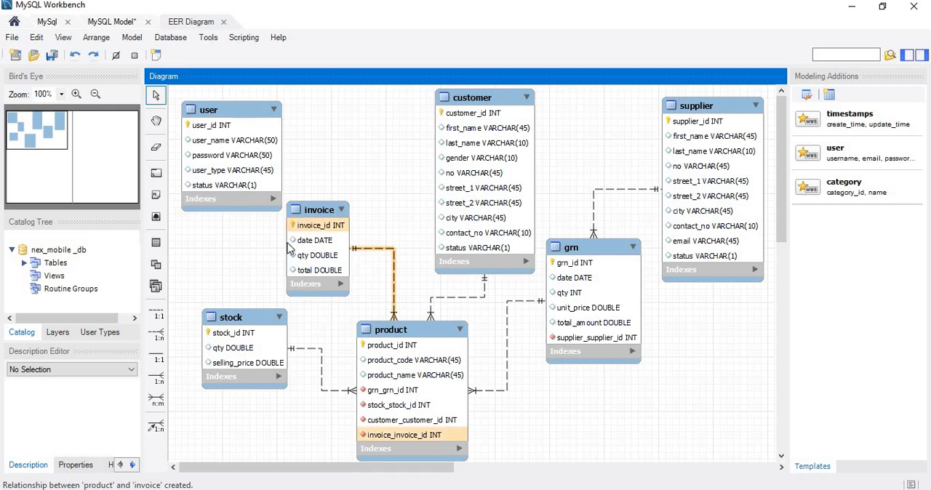
Create a 1:n non-identifying relationship with invoice as the foreign key table and customer as the referenced table, and move invoice up clear of product.
{"action": "left_click", "coordinate": [158, 337]}
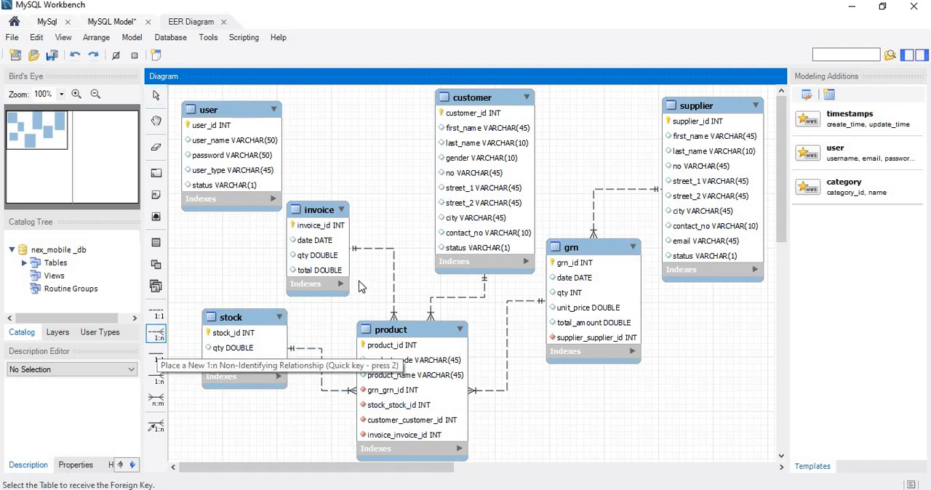
{"action": "left_click", "coordinate": [337, 248]}
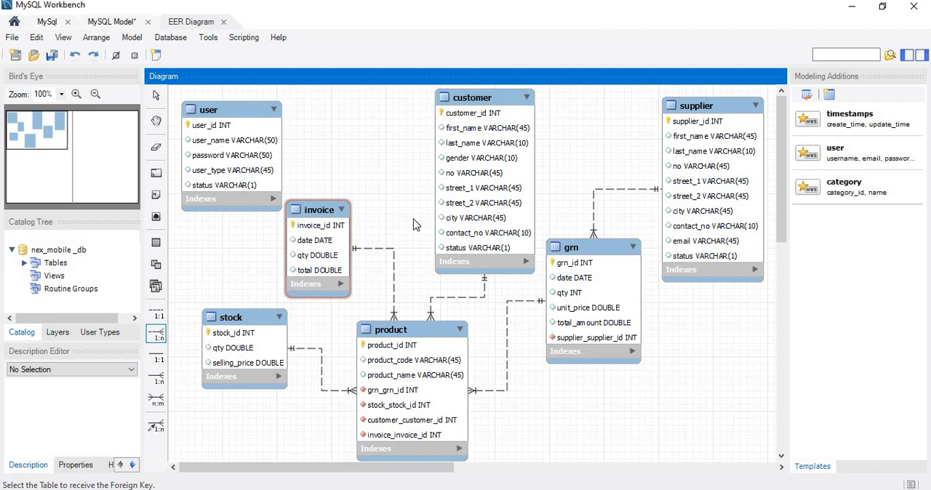
{"action": "left_click", "coordinate": [469, 209]}
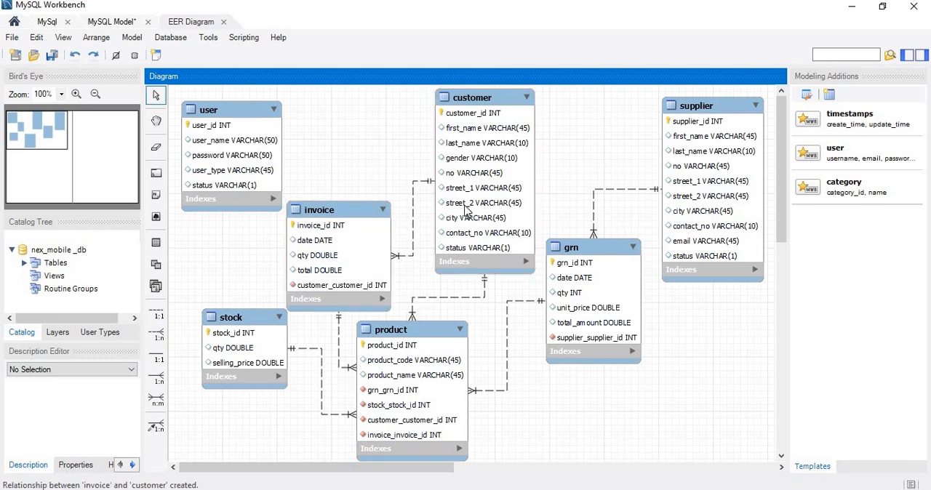
{"action": "left_click_drag", "start_coordinate": [368, 243], "coordinate": [369, 201]}
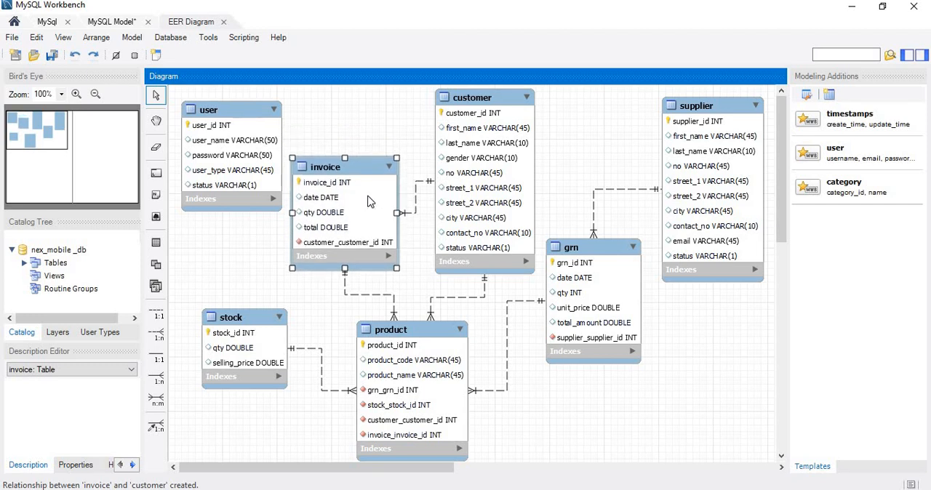
{"action": "left_click", "coordinate": [286, 272]}
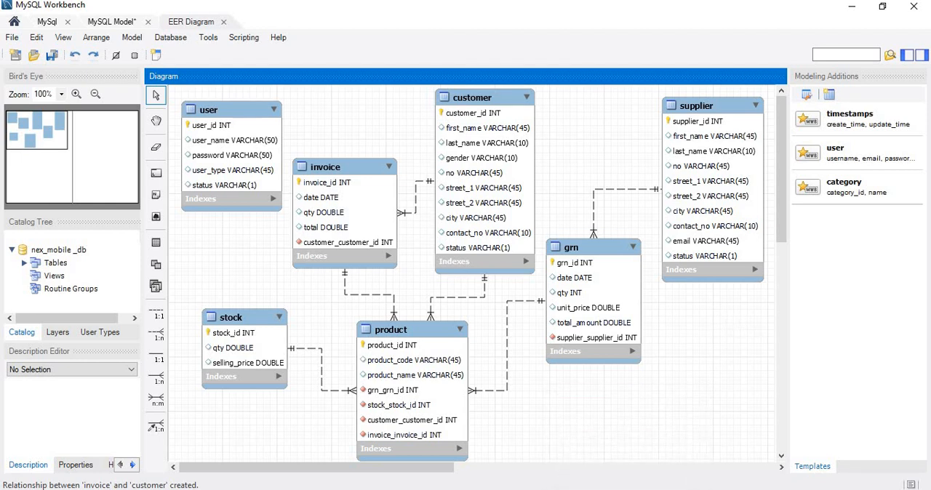
Check Question Set 15 in Foxit PDF Editor for any further questions and return to MySQL Workbench.
{"action": "left_click", "coordinate": [647, 489]}
{"action": "scroll", "coordinate": [523, 398], "scroll_direction": "down", "scroll_amount": 1}
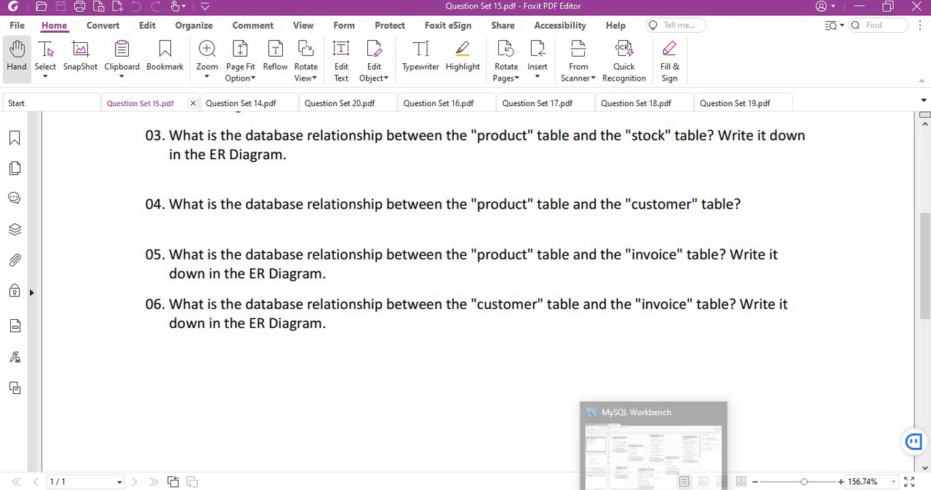
{"action": "left_click", "coordinate": [645, 463]}
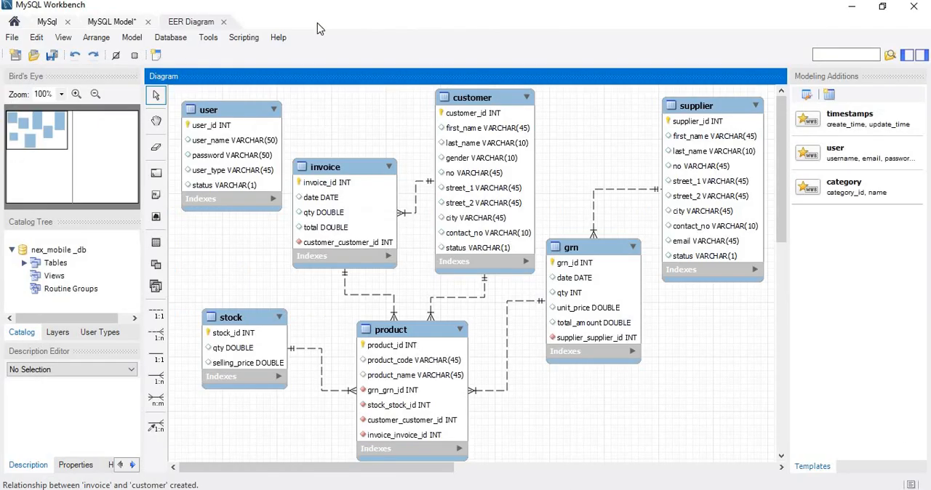
Forward engineer the nex_mobile _db model to the database server with the default connection parameters, options and object selection, and close the wizard.
{"action": "left_click", "coordinate": [173, 40]}
{"action": "left_click", "coordinate": [203, 101]}
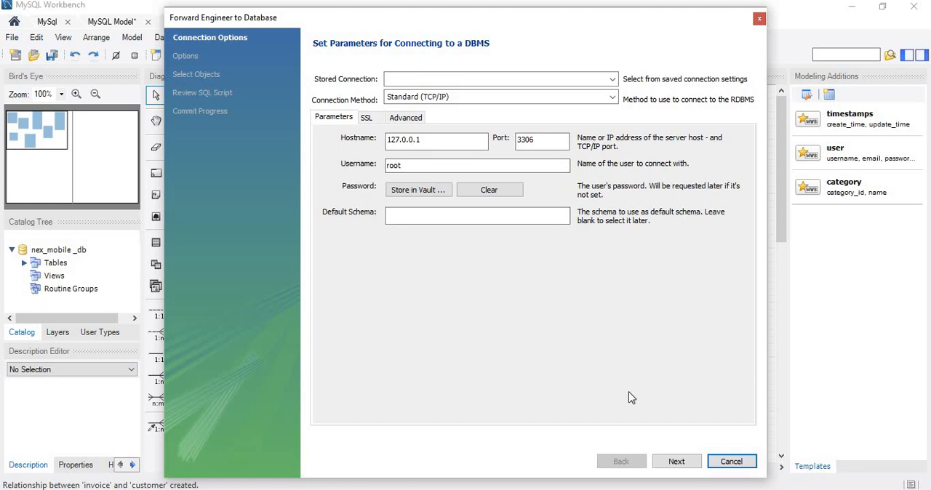
{"action": "left_click", "coordinate": [676, 461]}
{"action": "left_click", "coordinate": [676, 461]}
{"action": "left_click", "coordinate": [676, 461]}
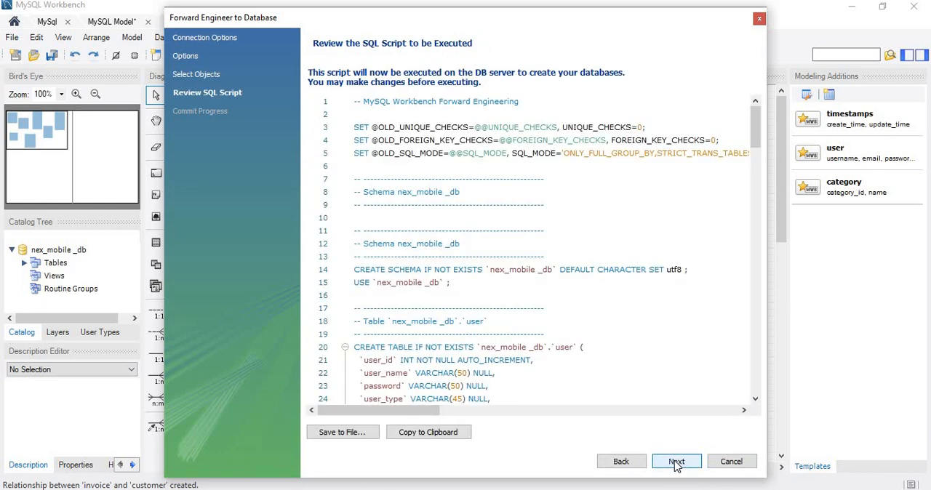
{"action": "left_click", "coordinate": [675, 461]}
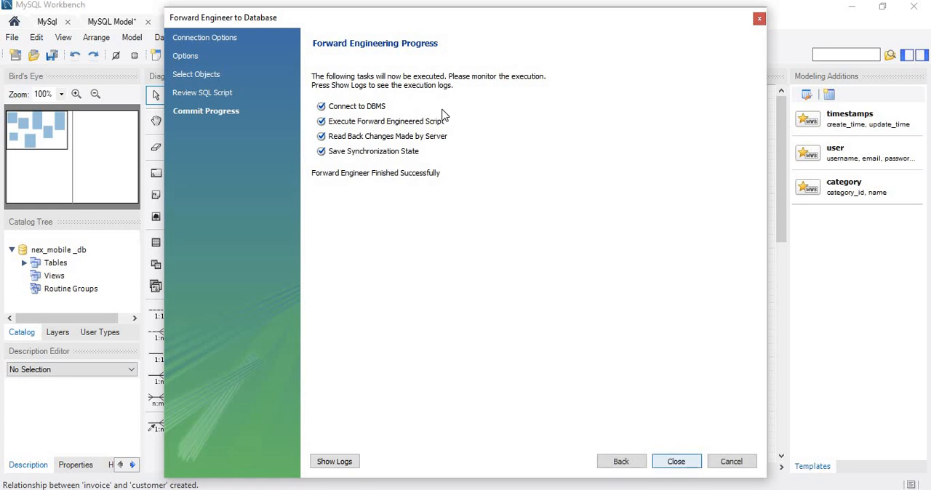
{"action": "left_click", "coordinate": [759, 18]}
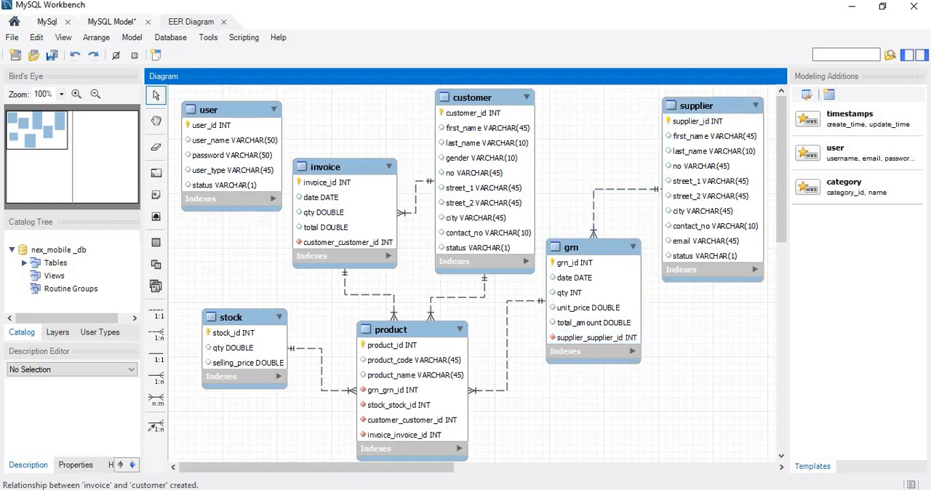
Switch to HeidiSQL and collapse the kebithigollewa_school and mshop databases in the database tree.
{"action": "left_click", "coordinate": [678, 489]}
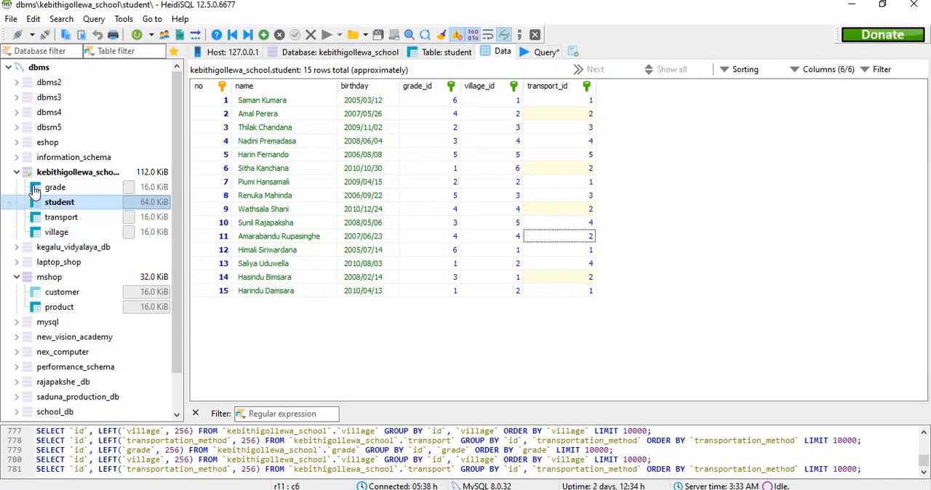
{"action": "left_click", "coordinate": [16, 172]}
{"action": "left_click", "coordinate": [22, 217]}
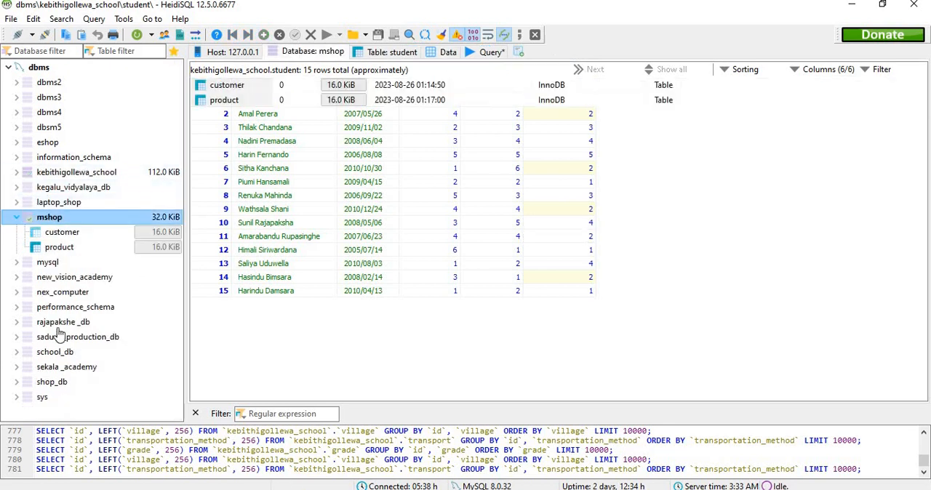
{"action": "left_click", "coordinate": [16, 218]}
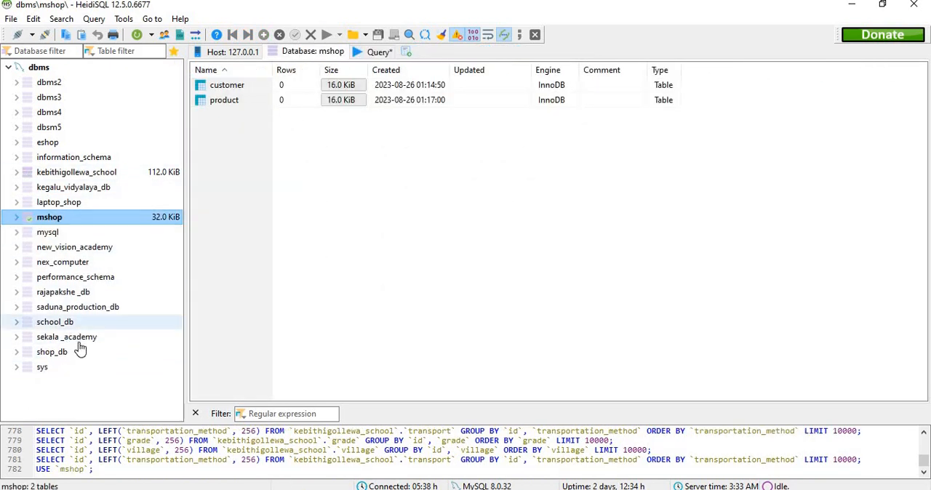
Refresh the database list and expand the nex_mobile _db database.
{"action": "right_click", "coordinate": [84, 393]}
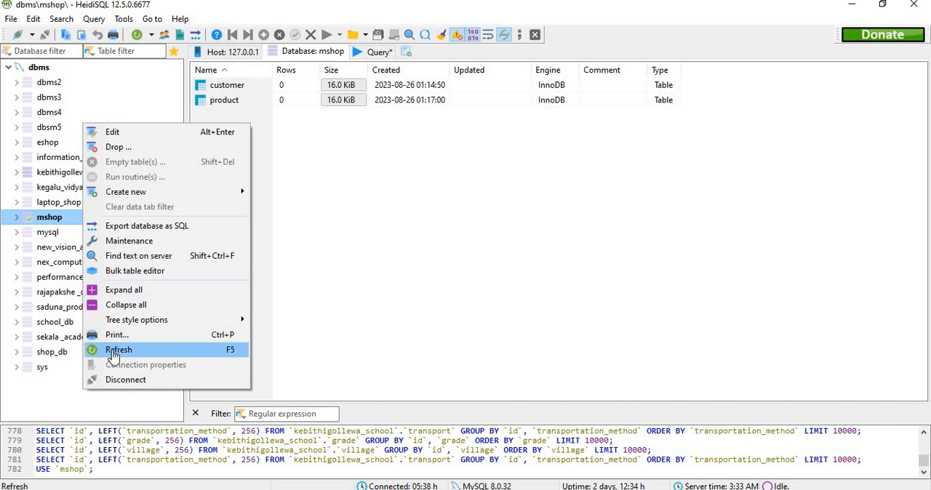
{"action": "left_click", "coordinate": [116, 350]}
{"action": "left_click", "coordinate": [69, 277]}
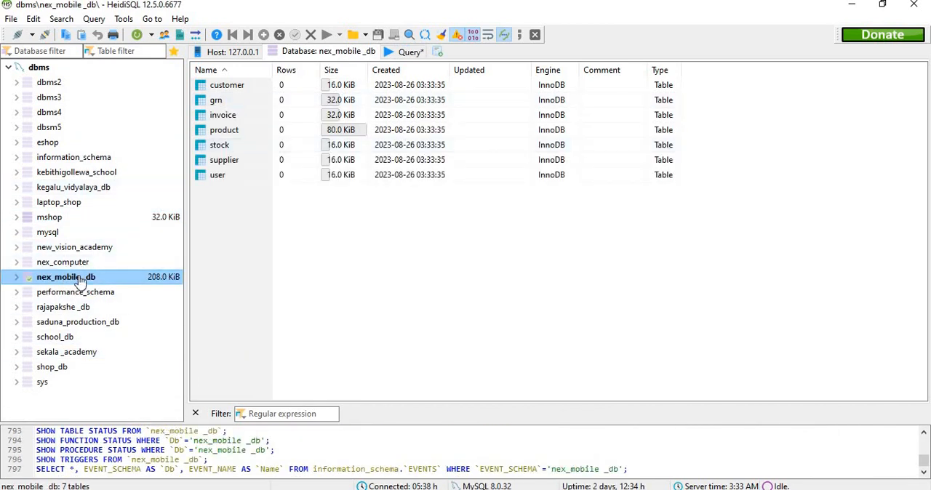
{"action": "double_click", "coordinate": [79, 282]}
Examine the columns and keys of the customer, grn, invoice, product, stock, supplier and user tables in their data views.
{"action": "left_click", "coordinate": [77, 293]}
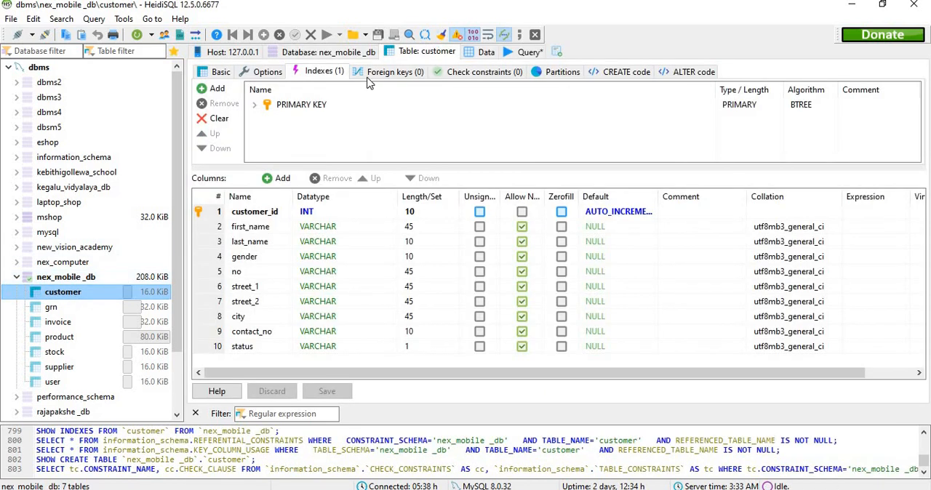
{"action": "left_click", "coordinate": [484, 52]}
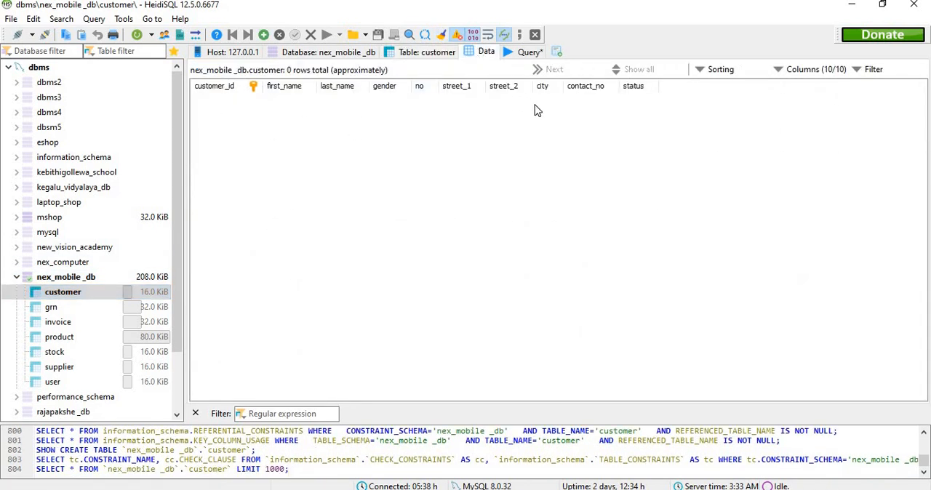
{"action": "left_click", "coordinate": [86, 314]}
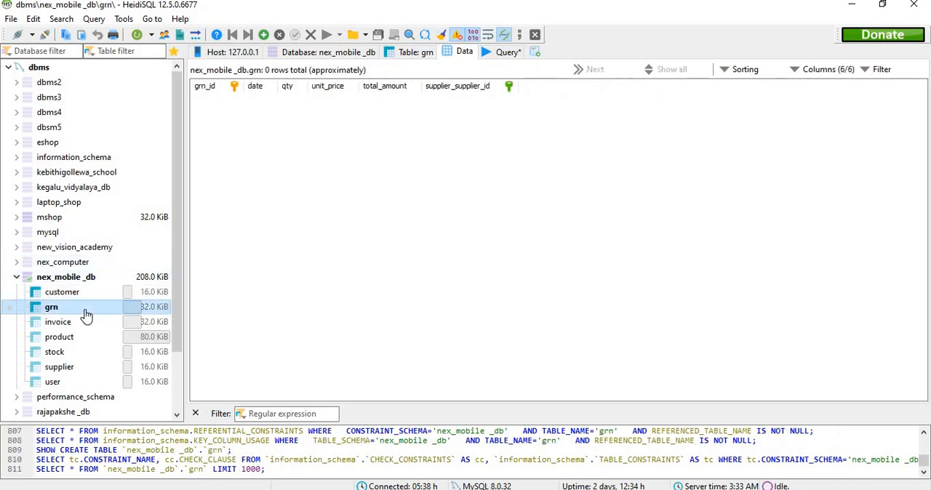
{"action": "left_click", "coordinate": [83, 327]}
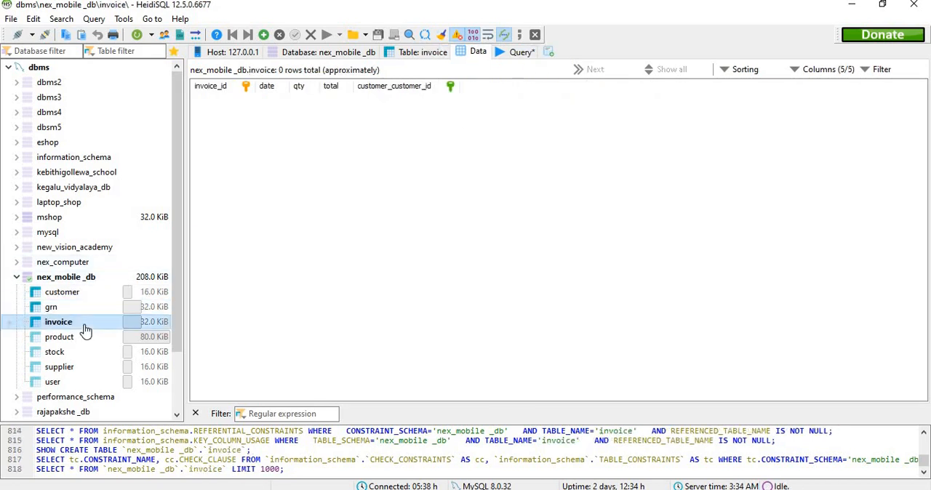
{"action": "left_click", "coordinate": [83, 339]}
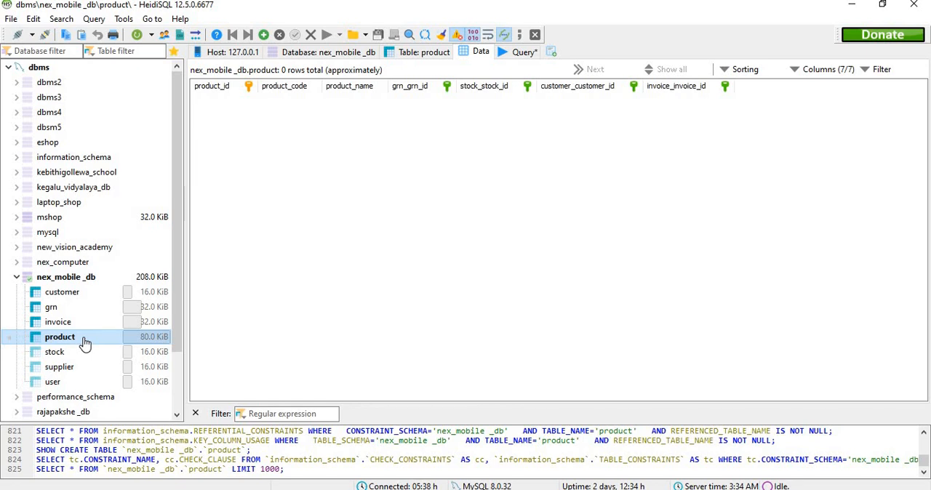
{"action": "left_click", "coordinate": [82, 356]}
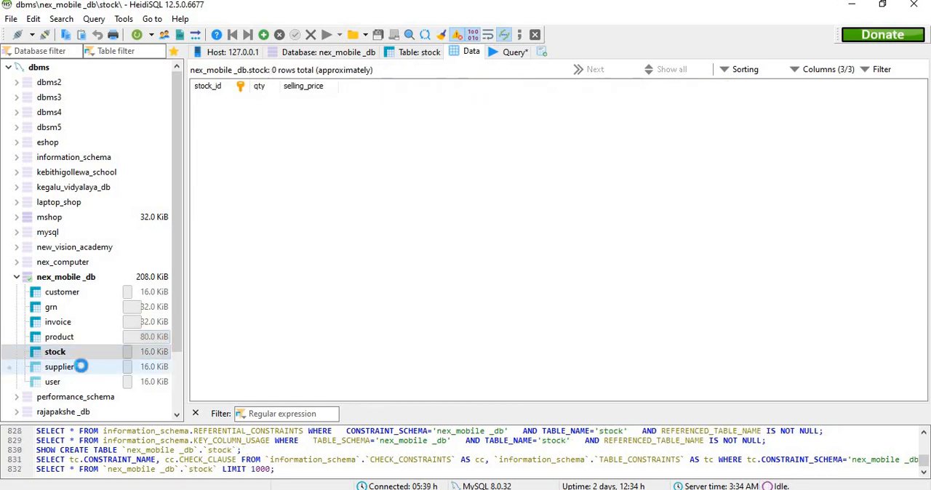
{"action": "left_click", "coordinate": [81, 367]}
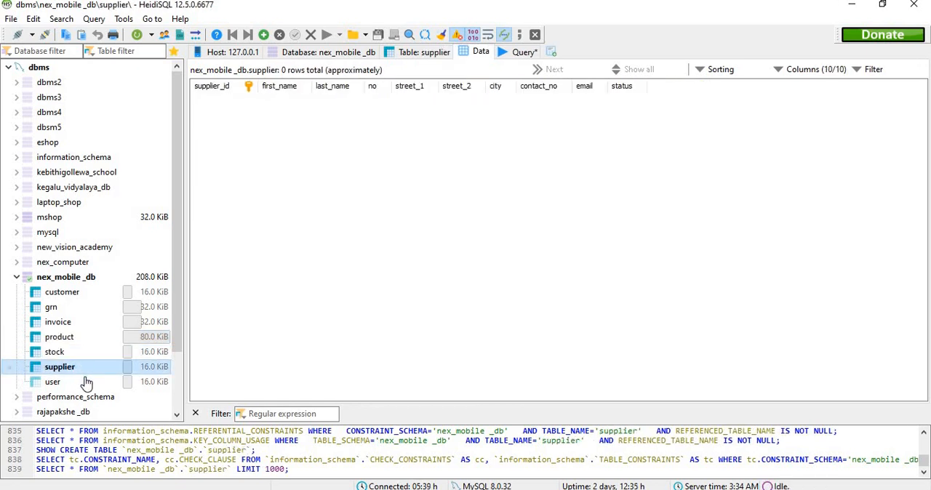
{"action": "left_click", "coordinate": [86, 381]}
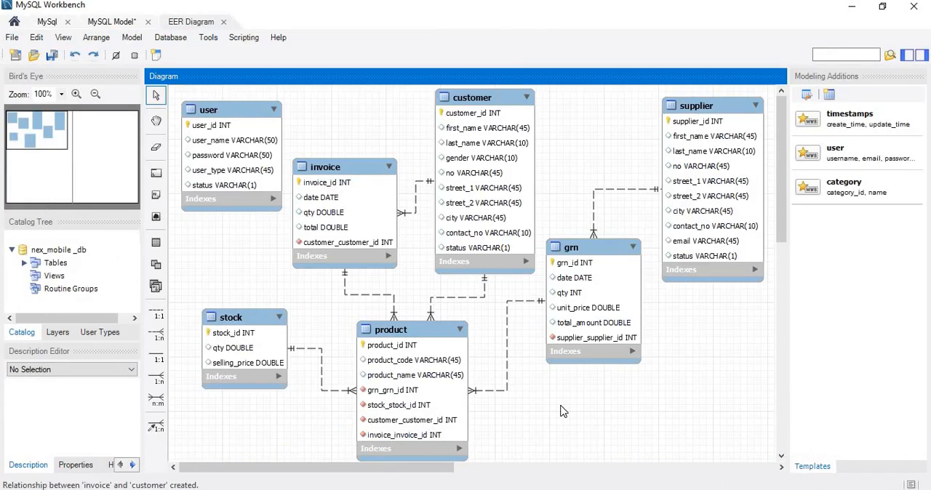
{"action": "scroll", "coordinate": [560, 411], "scroll_direction": "down", "scroll_amount": 1}
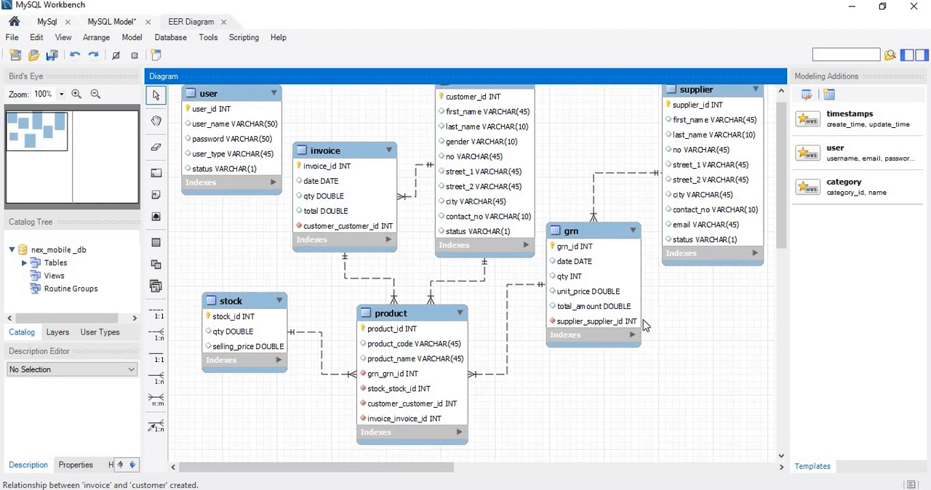
{"action": "left_click", "coordinate": [572, 314]}
{"action": "left_click", "coordinate": [583, 405]}
{"action": "scroll", "coordinate": [586, 405], "scroll_direction": "up", "scroll_amount": 1}
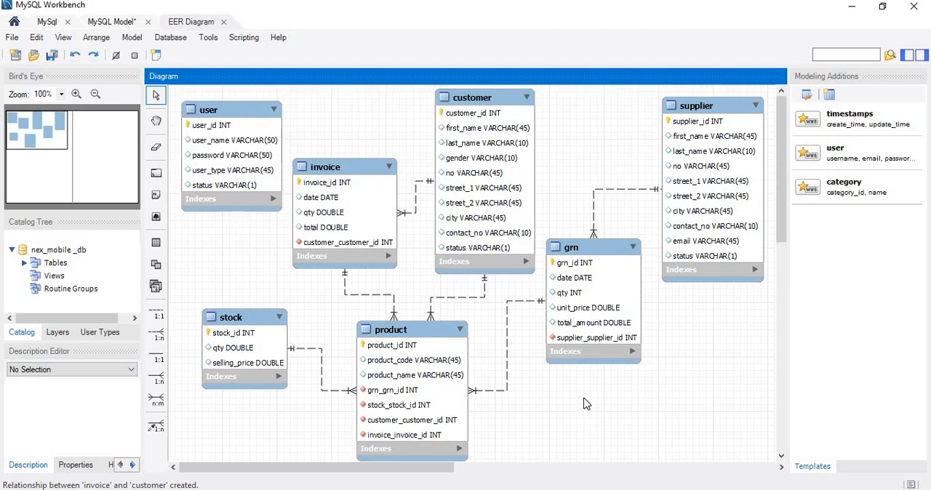